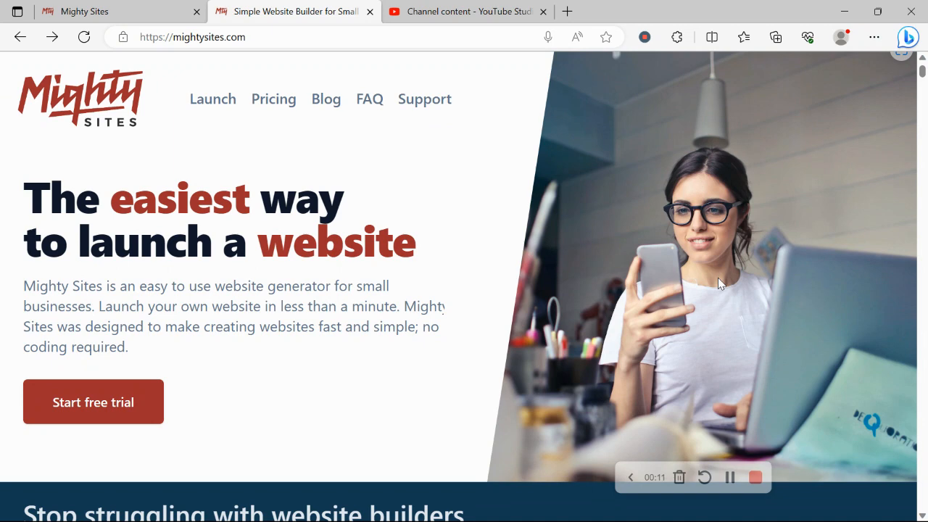
Review the Mighty Sites home page from the introduction through the one-page website features
scroll(718, 282, "down", 2)
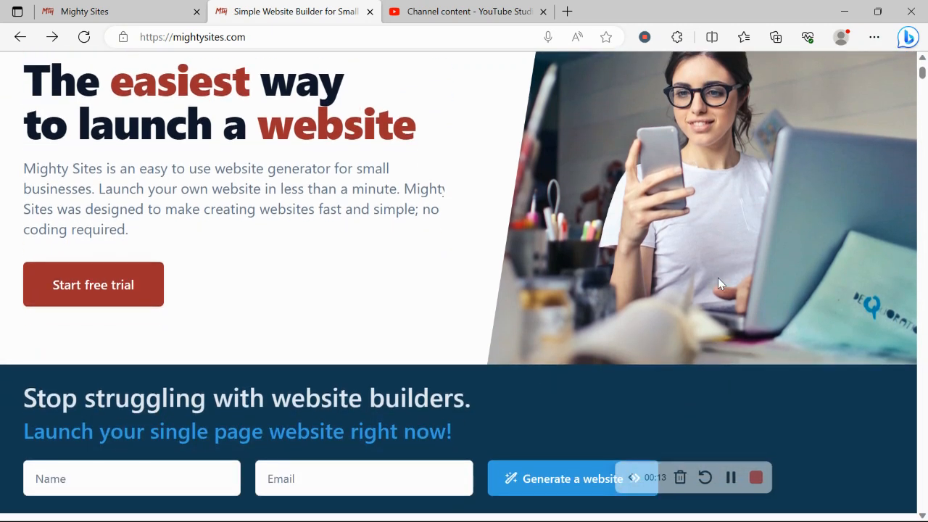
scroll(717, 282, "down", 8)
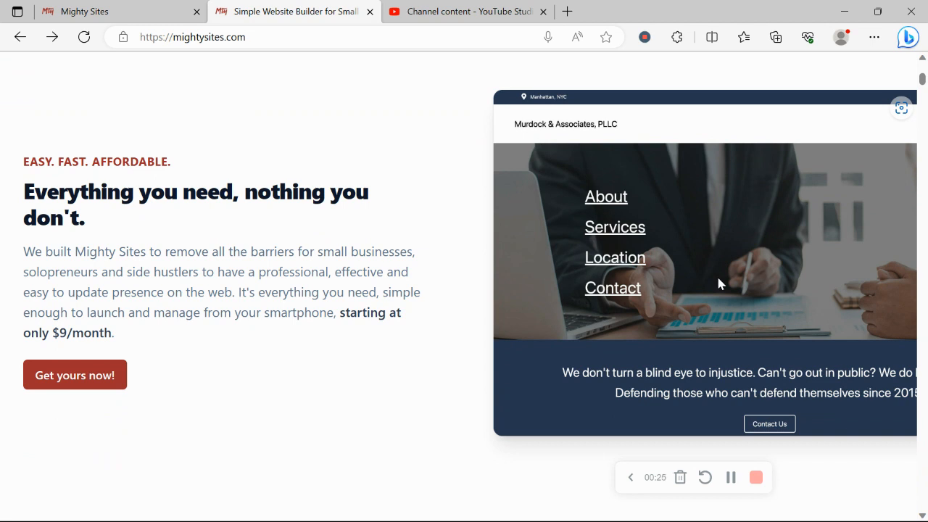
scroll(718, 283, "down", 1)
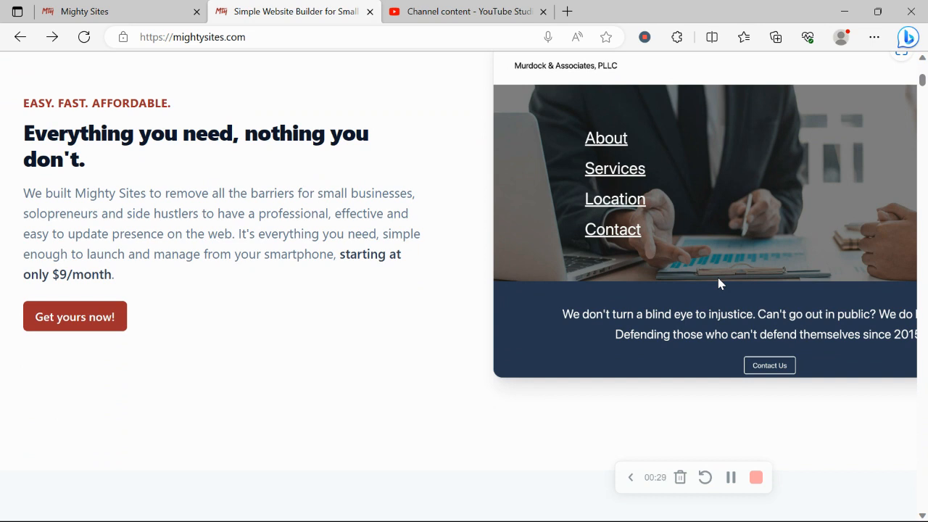
scroll(718, 283, "down", 2)
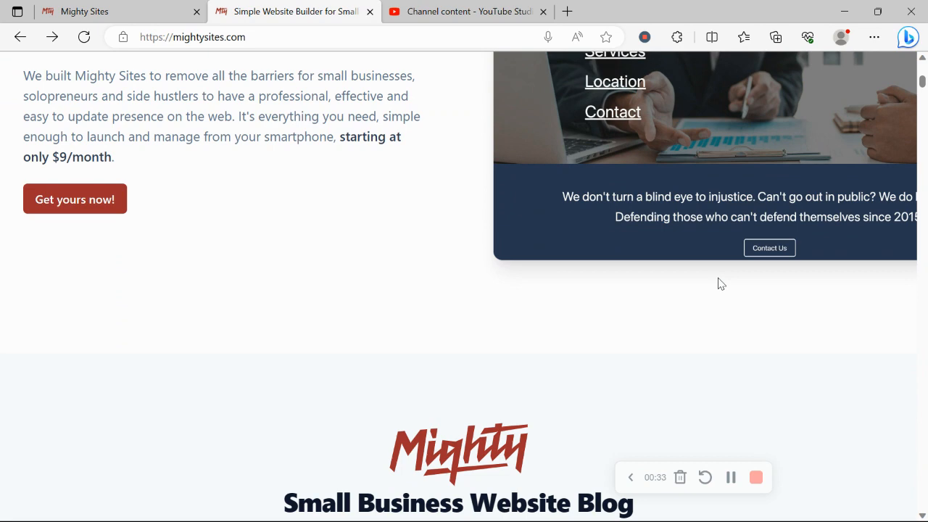
scroll(719, 283, "down", 5)
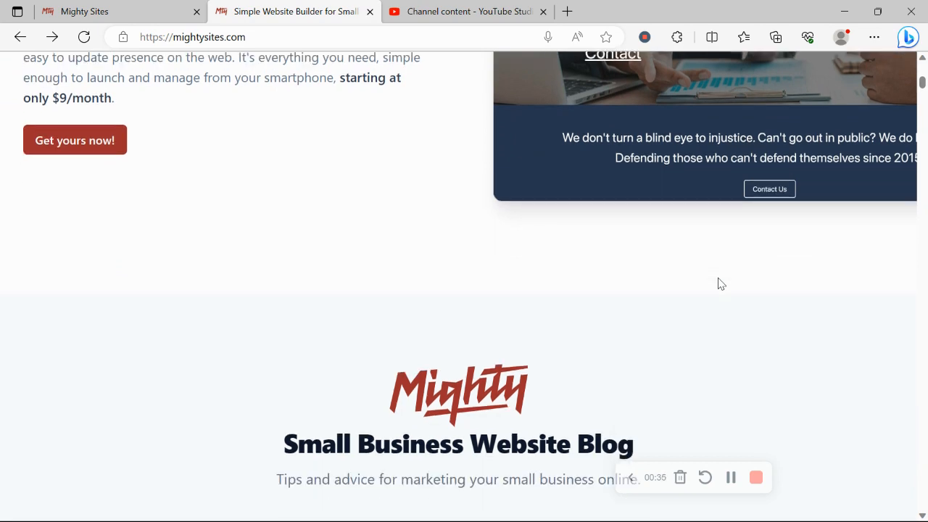
scroll(718, 283, "down", 7)
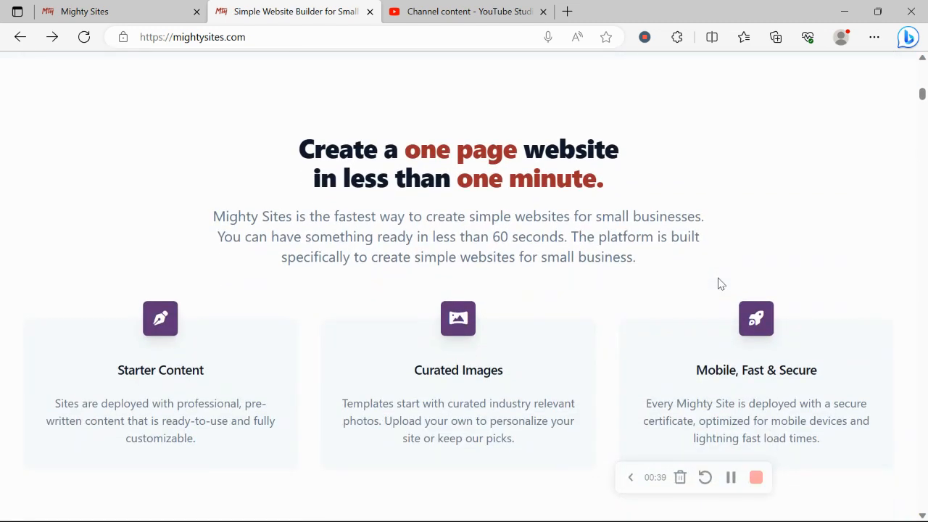
scroll(417, 243, "down", 3)
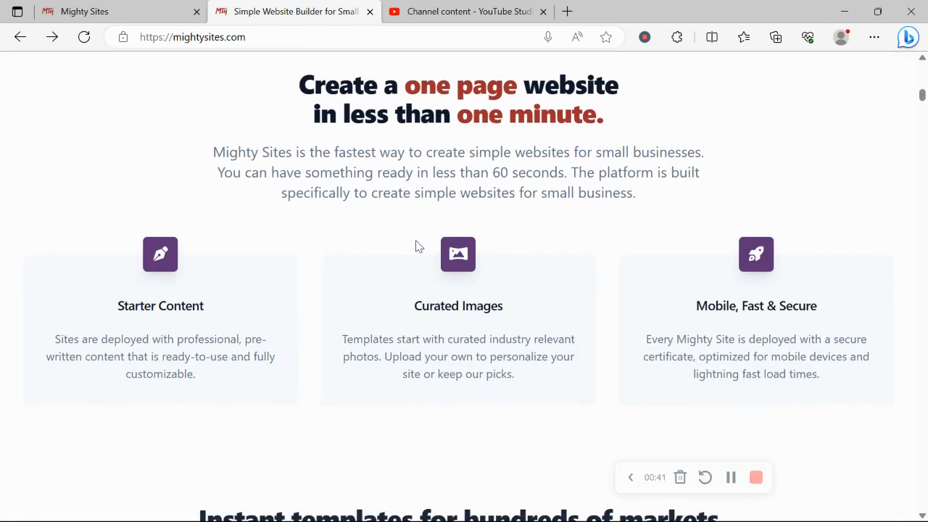
Switch to the site creation page and browse the available market templates
left_click(100, 4)
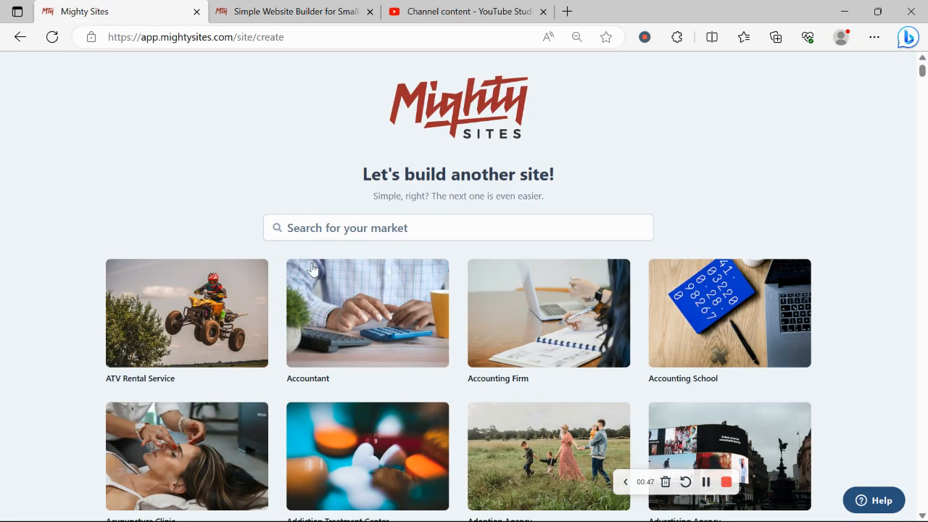
scroll(141, 156, "down", 7)
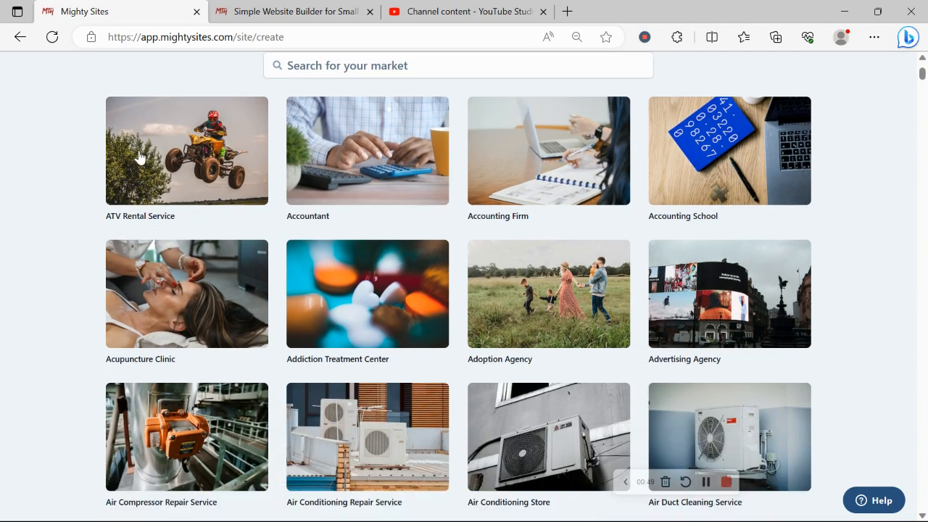
scroll(140, 157, "down", 9)
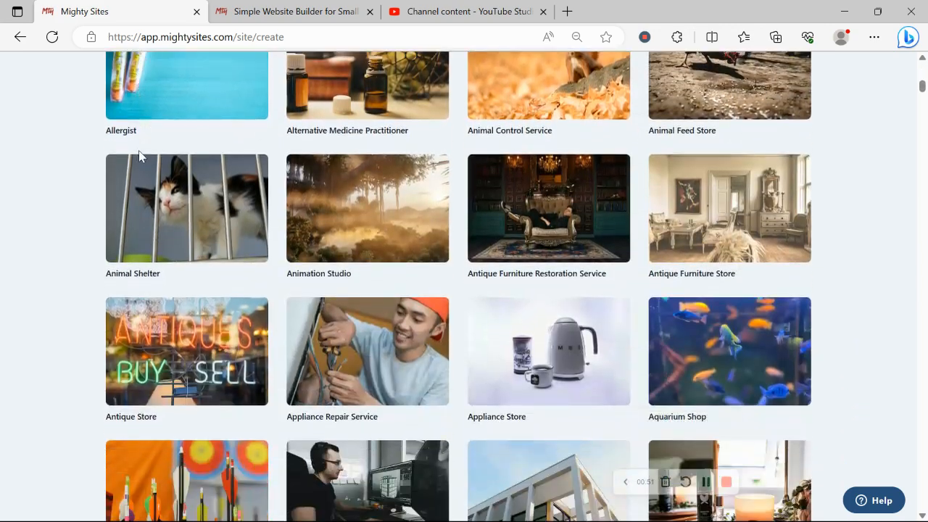
scroll(140, 156, "down", 5)
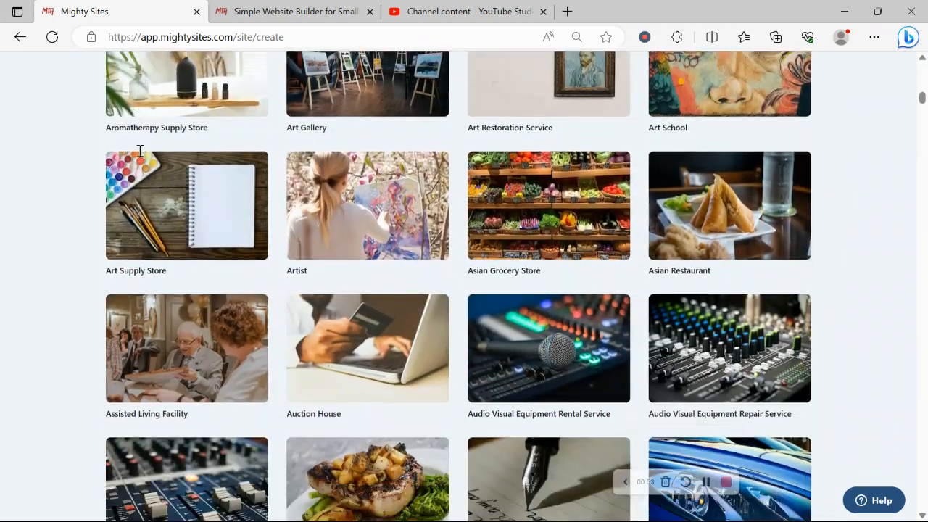
scroll(140, 156, "up", 20)
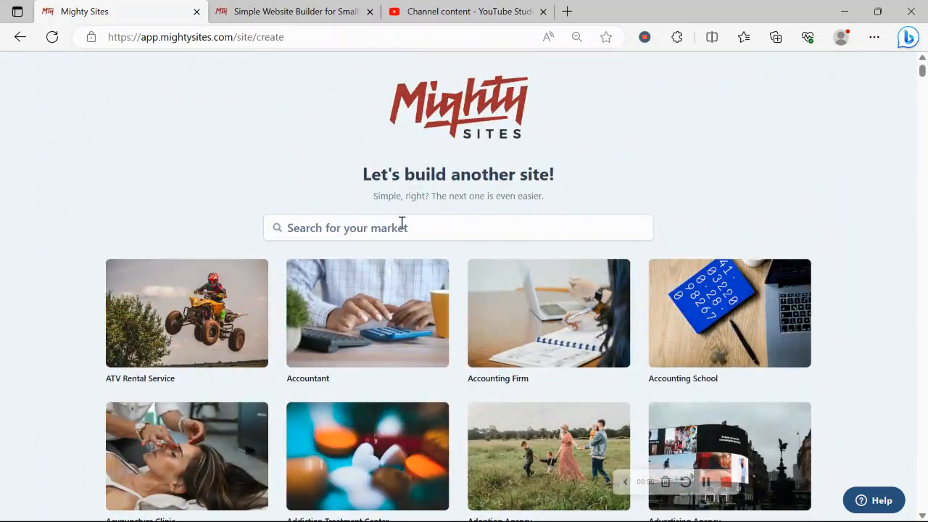
Search the markets for "commerc" and choose the Commercial Printer template
left_click(401, 223)
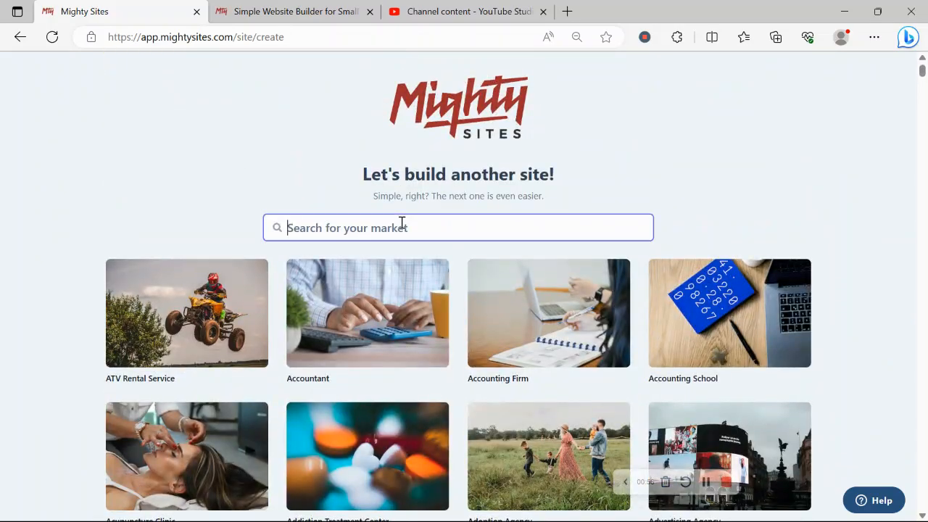
type("commu")
key("BackSpace")
type("u")
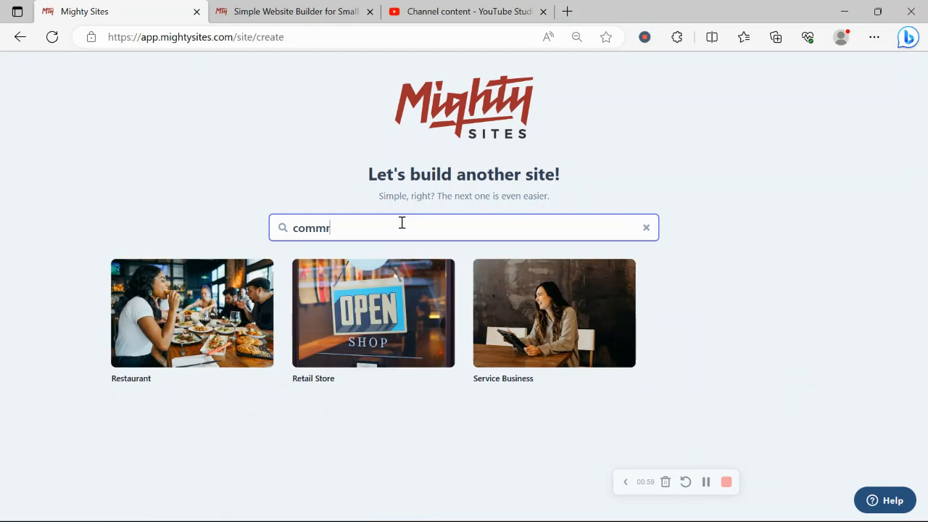
key("BackSpace")
type("ers")
key("BackSpace")
type("c")
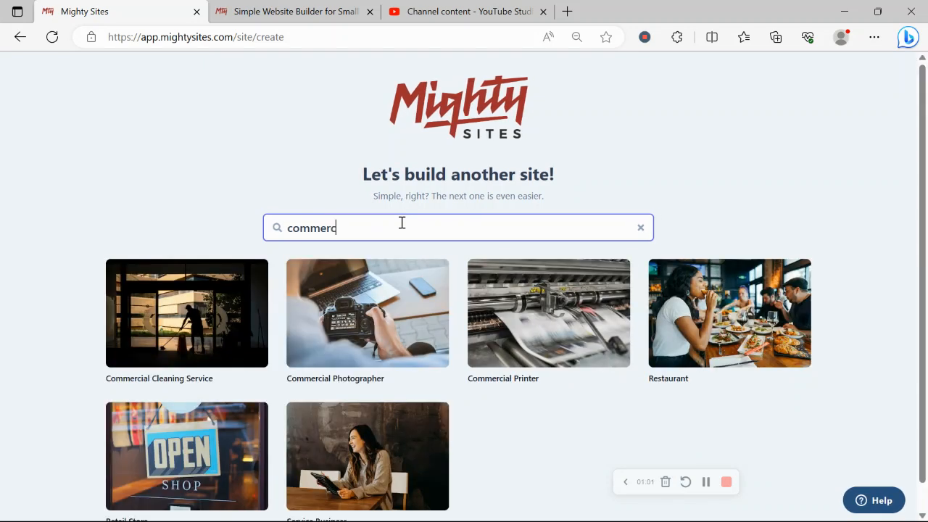
left_click(537, 339)
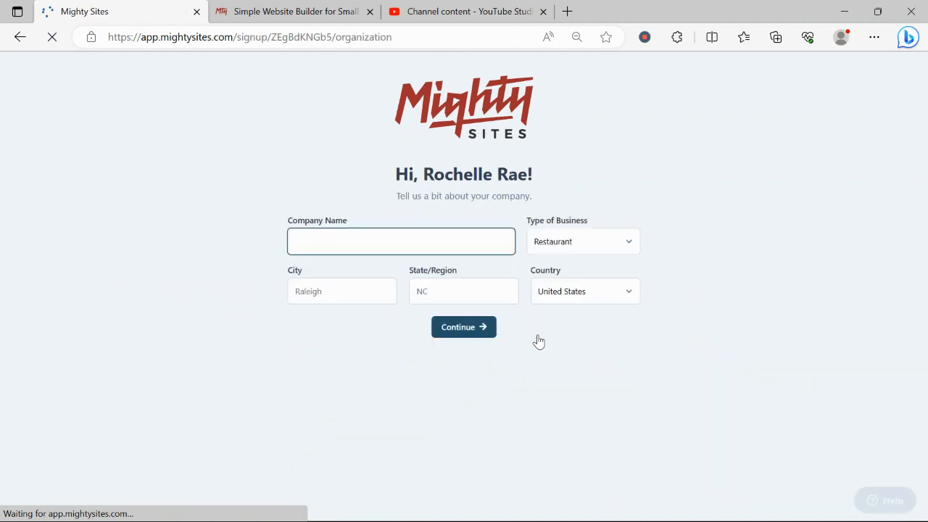
Enter "Rochelle's Printing" as the company name
key("Caps_Lock")
type("R")
key("Caps_Lock")
type("oche")
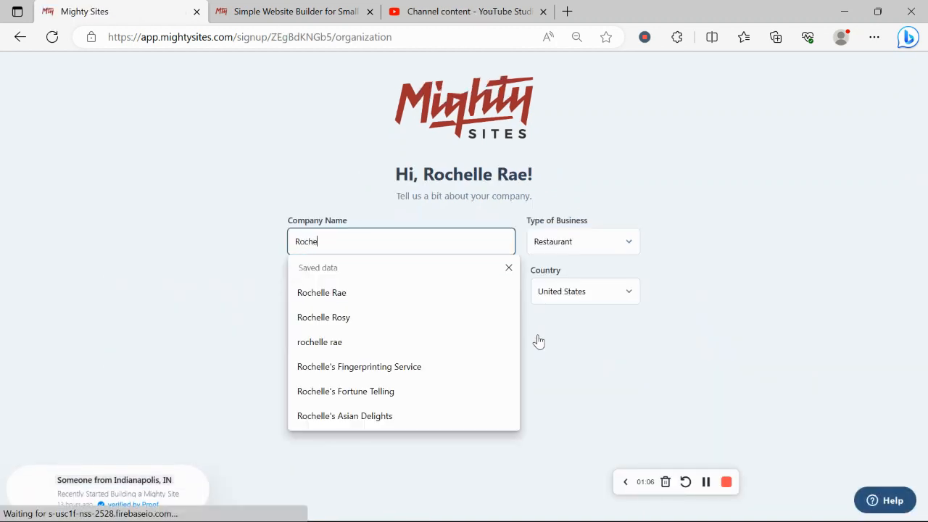
type("lle's")
key("Caps_Lock")
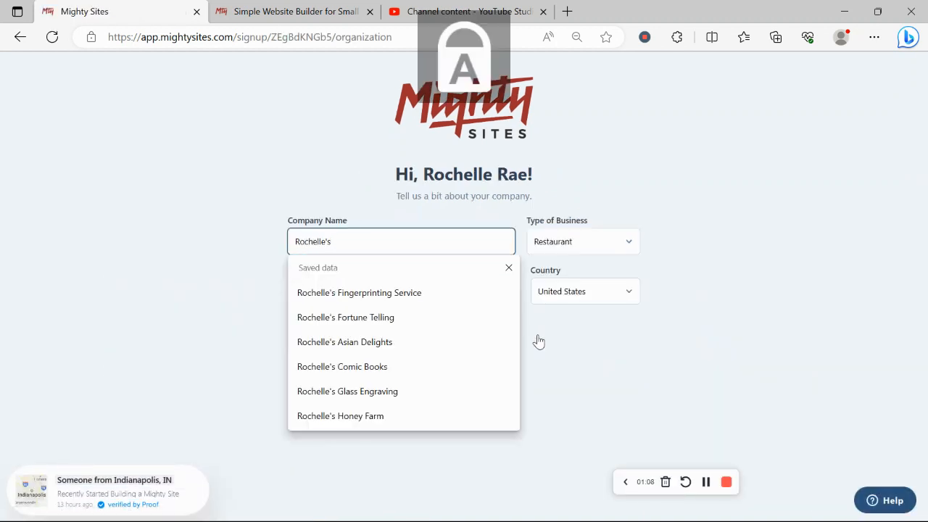
type("P")
key("Caps_Lock")
type("rfin")
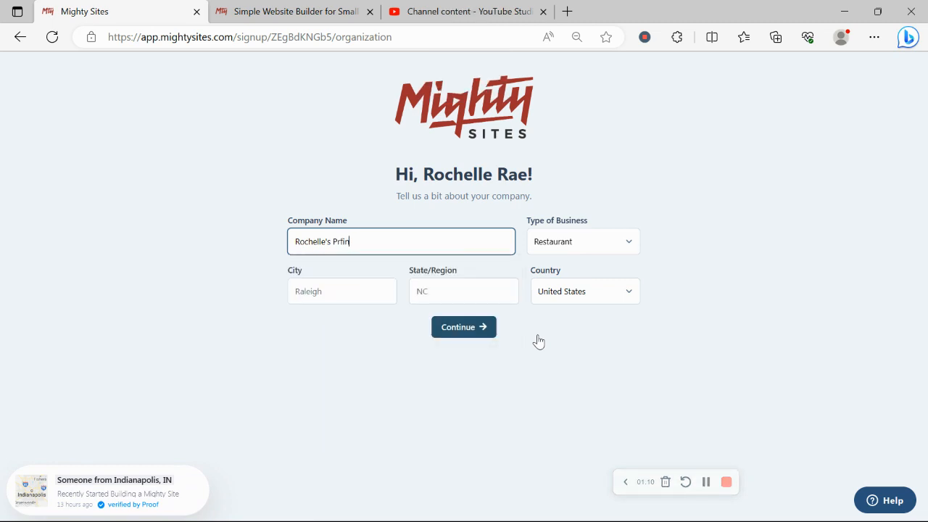
key("BackSpace")
type("inting")
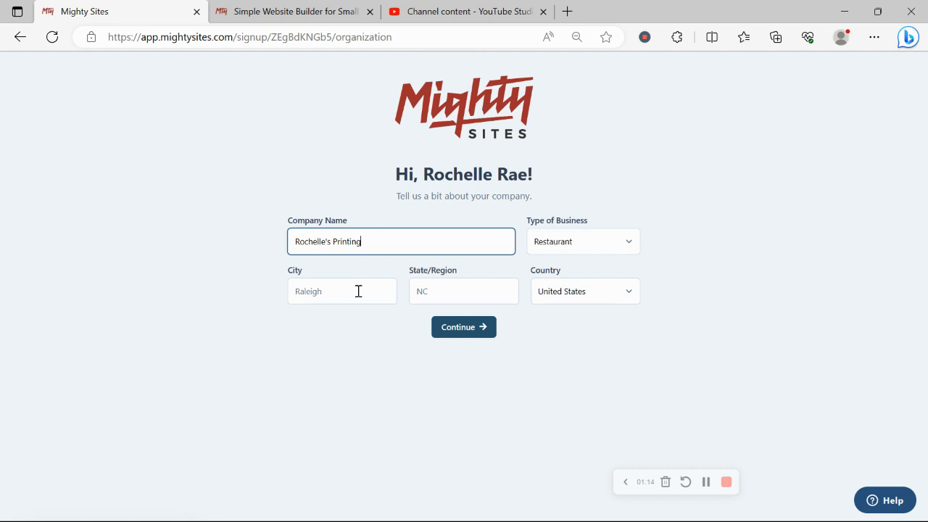
Set the company's city to Denver
left_click(358, 290)
type("d")
key("Caps_Lock")
type("E")
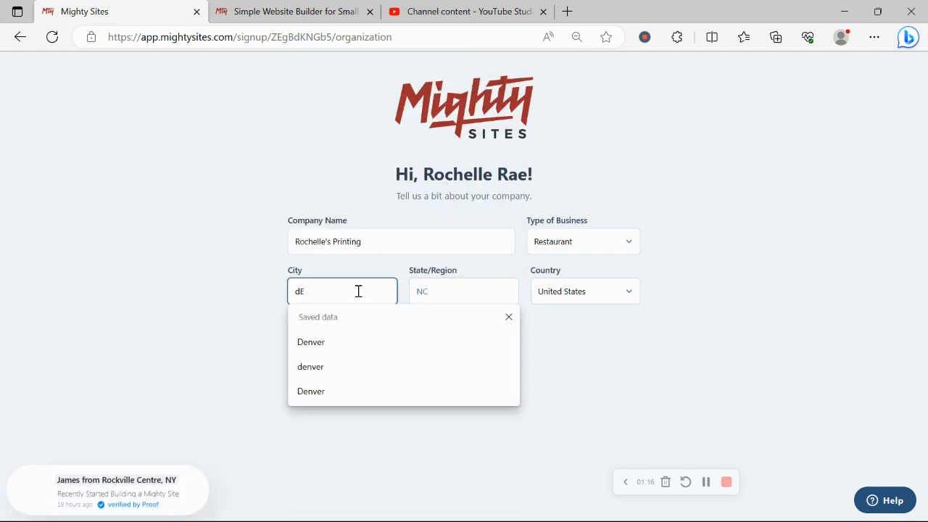
key("BackSpace")
key("BackSpace")
type("D")
key("Caps_Lock")
type("enver")
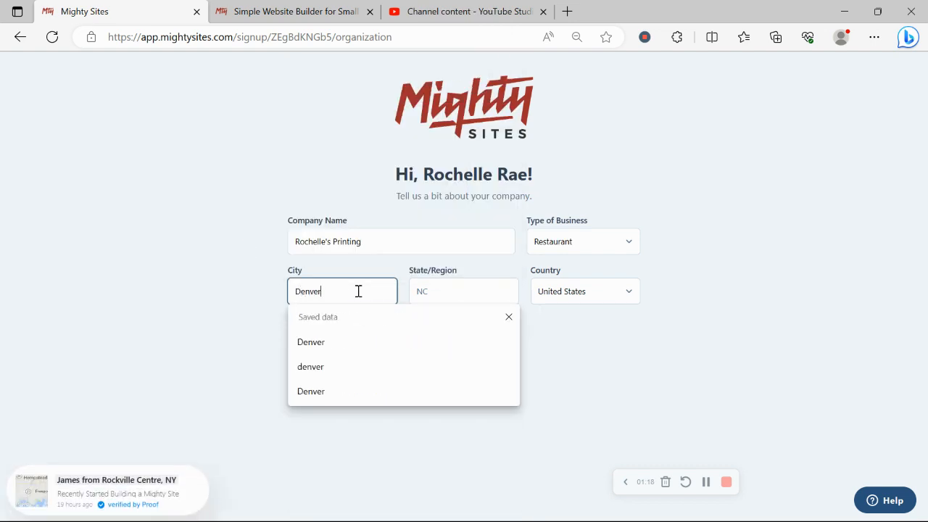
Set the company's state or region to Colorado
left_click(427, 295)
key("Caps_Lock")
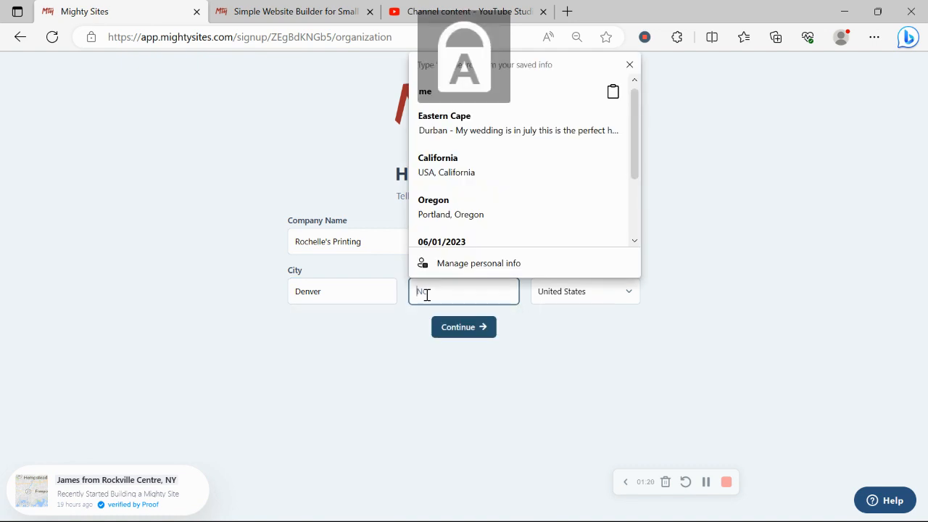
type("C")
key("Caps_Lock")
type("o")
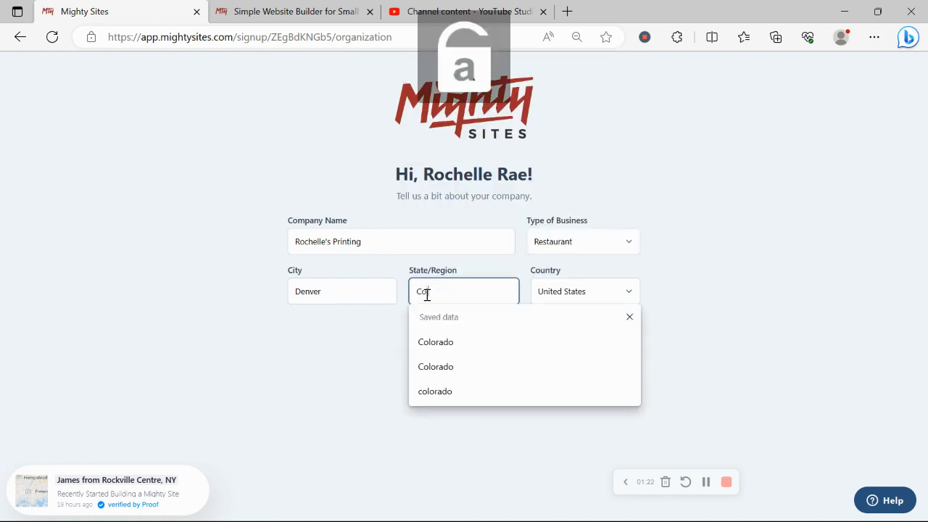
type("lorado")
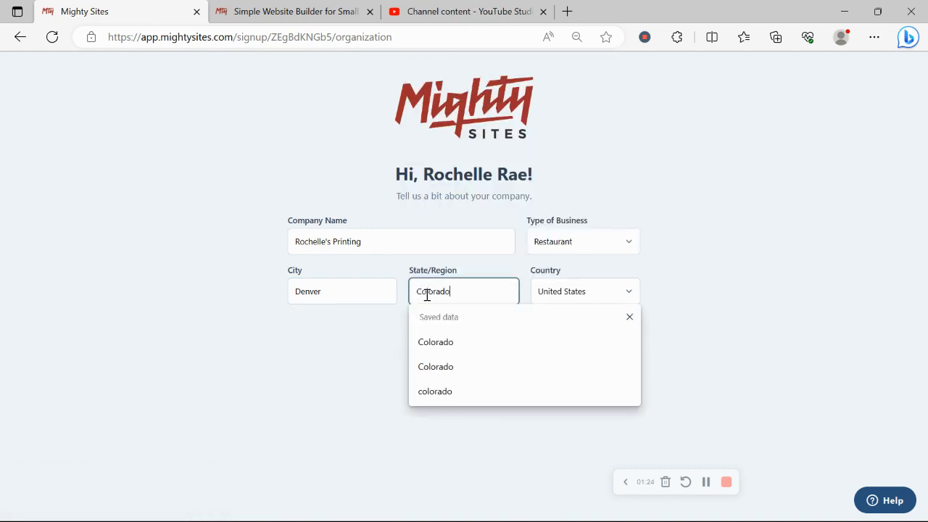
Set the type of business to Service and submit the company details to generate the website
left_click(580, 247)
left_click(591, 286)
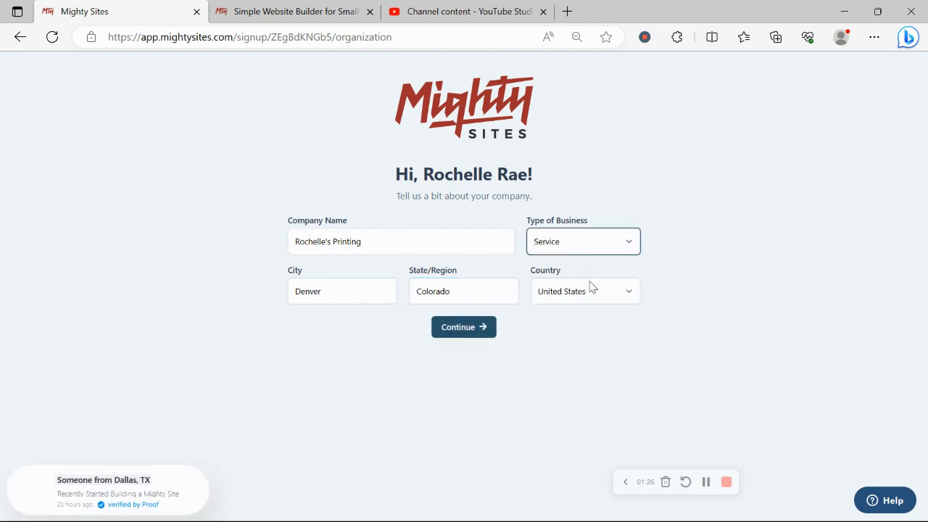
left_click(484, 333)
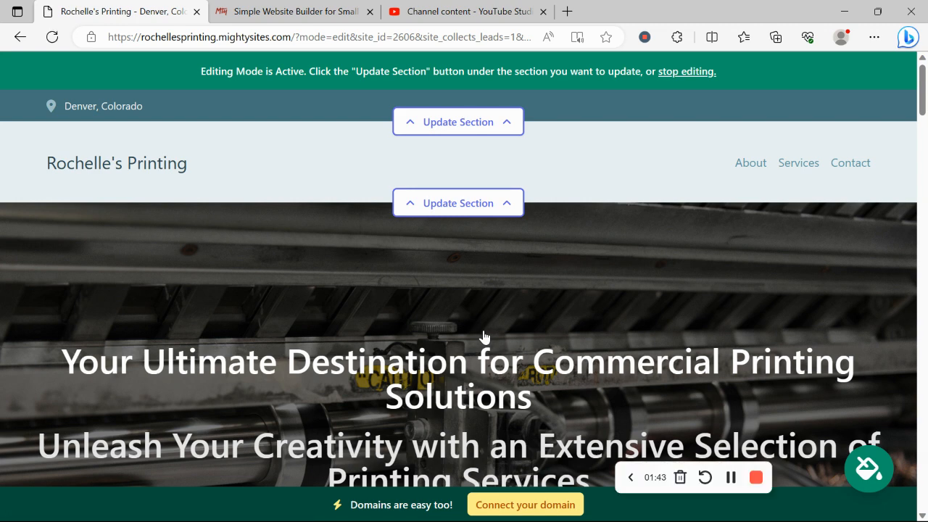
Review the generated headline, the introductory paragraph, the About Us text and the accompanying images on the new website
scroll(485, 336, "down", 9)
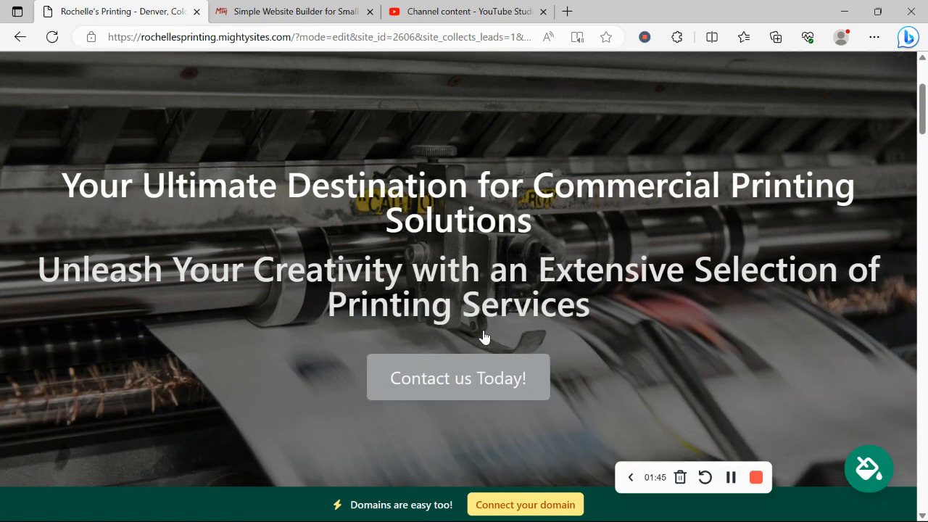
scroll(484, 336, "down", 1)
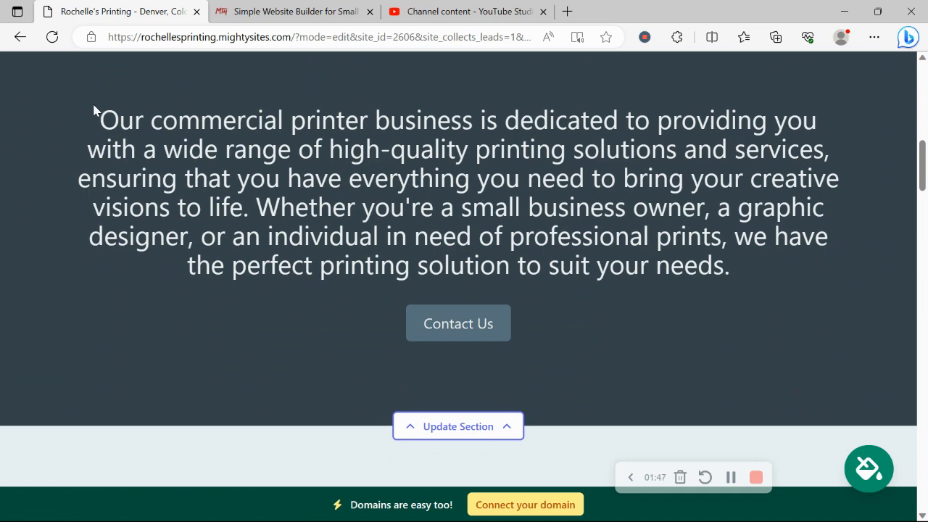
left_click_drag(94, 110, 766, 263)
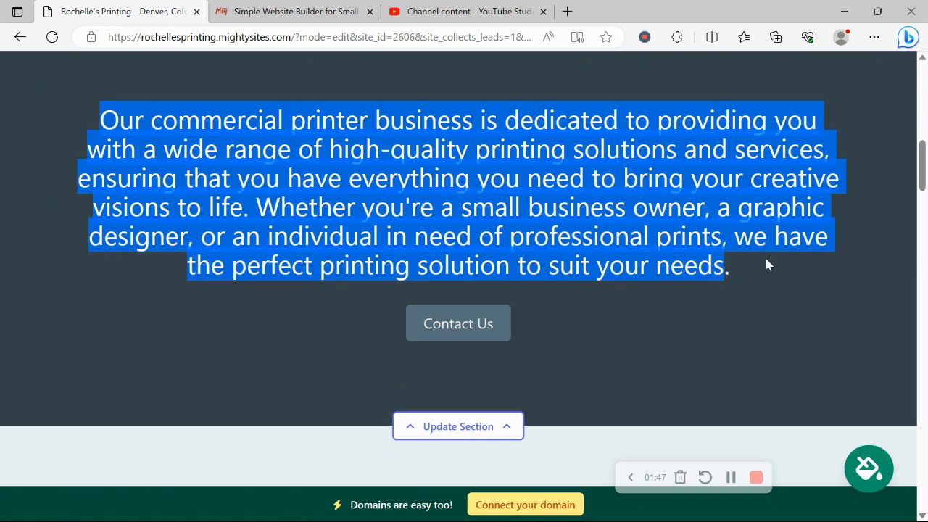
left_click(310, 301)
scroll(311, 300, "down", 8)
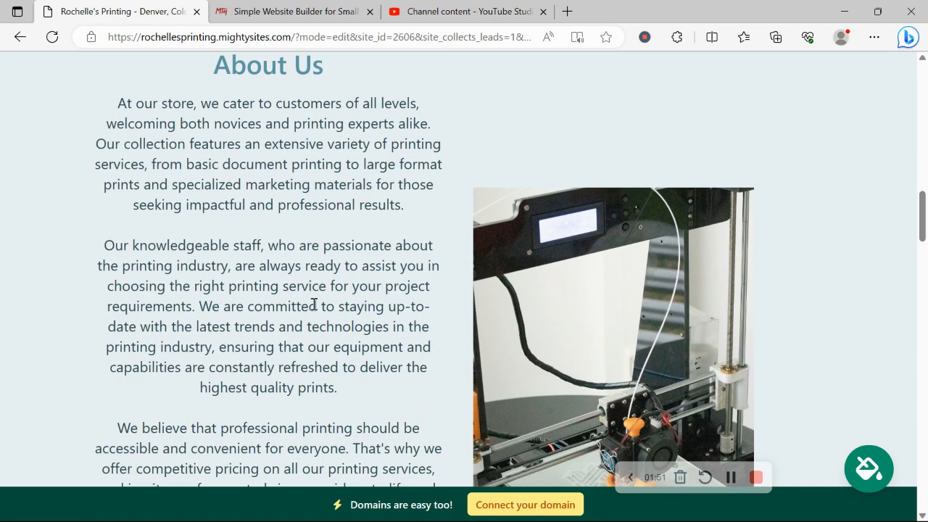
scroll(575, 356, "down", 2)
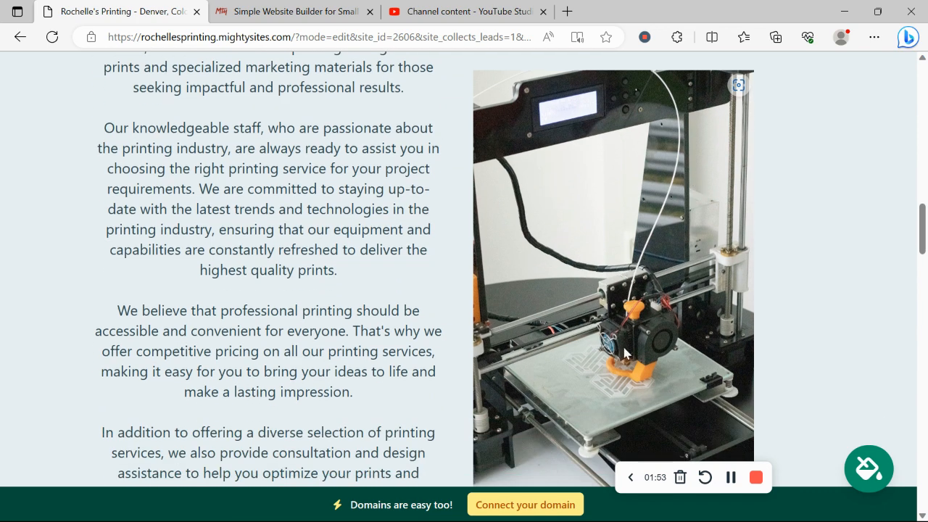
scroll(571, 203, "down", 6)
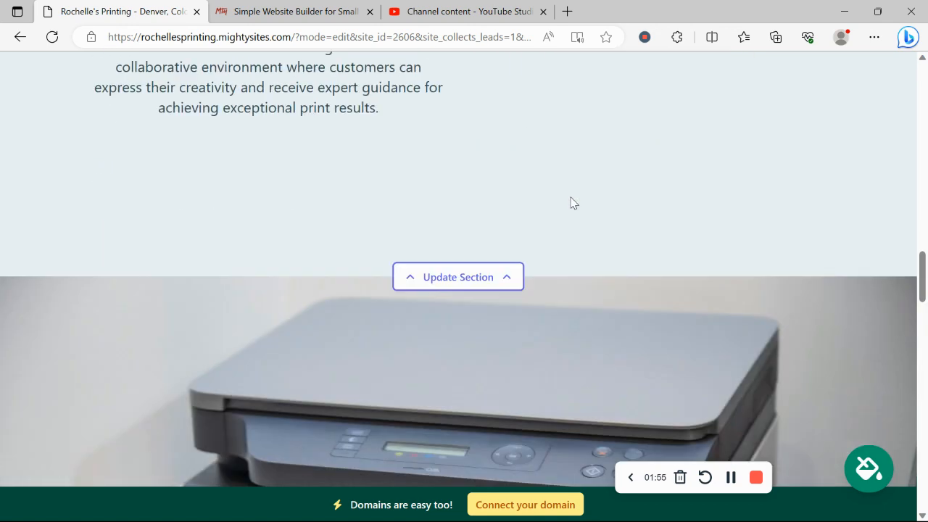
scroll(571, 202, "down", 3)
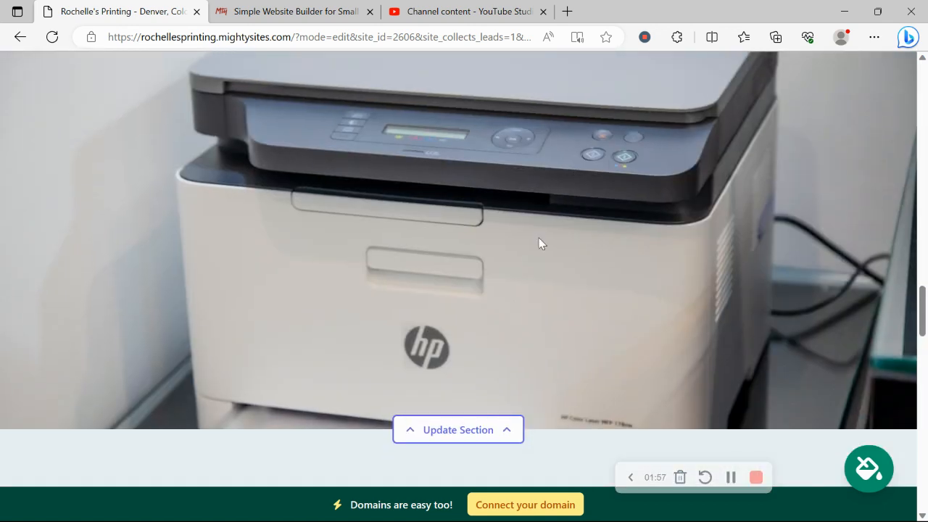
Examine the Printing Solutions for Every Project section, its service descriptions and the contact form near the page's end
scroll(476, 208, "down", 6)
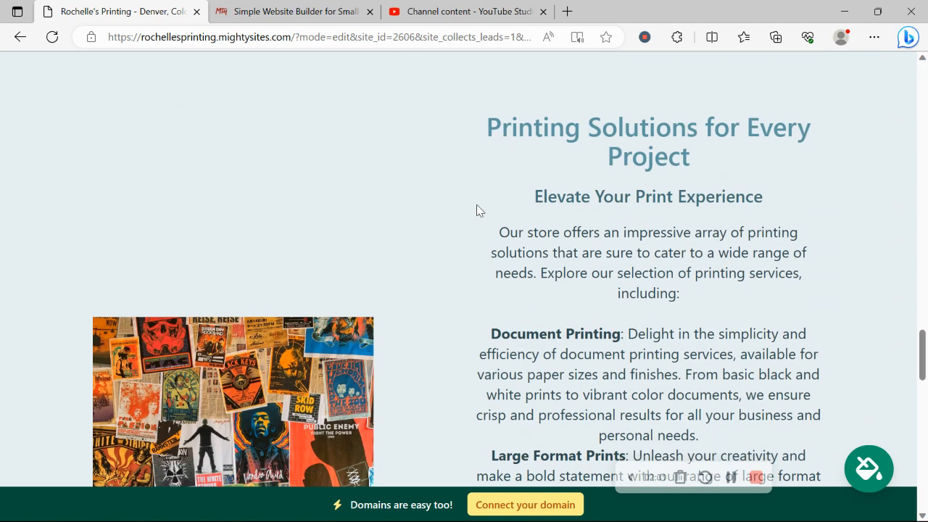
scroll(476, 210, "down", 2)
left_click_drag(476, 210, 743, 433)
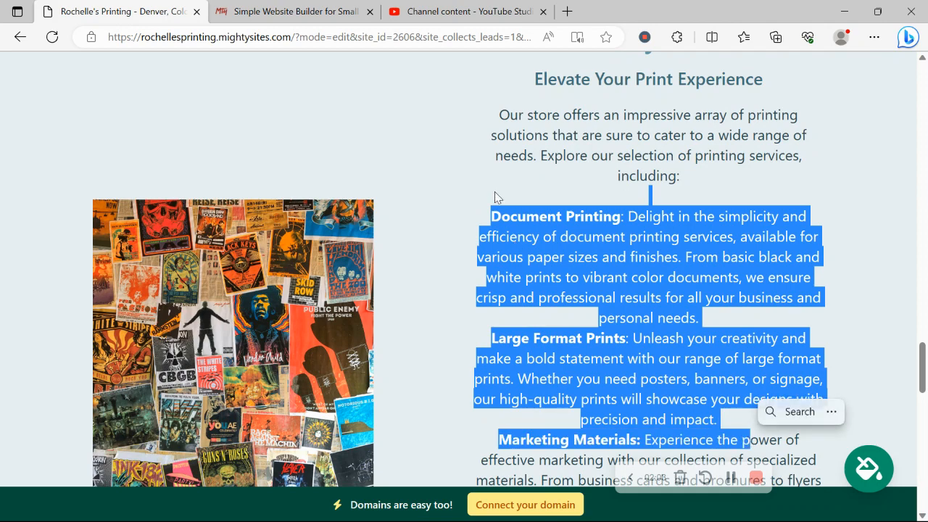
left_click(495, 191)
scroll(494, 194, "down", 3)
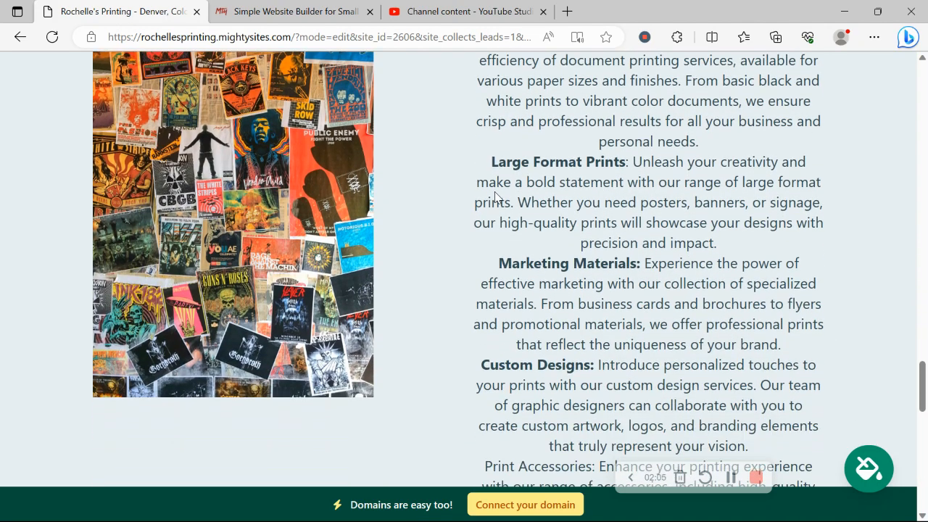
scroll(494, 194, "down", 5)
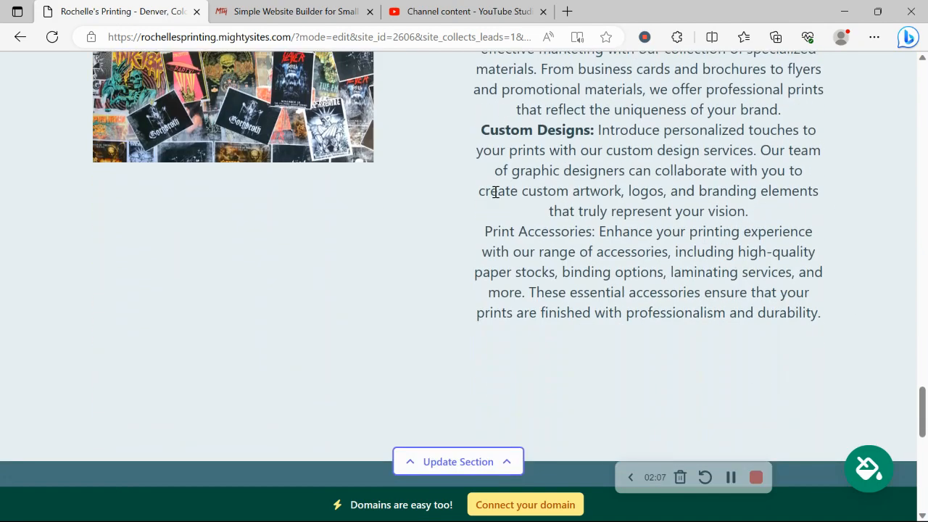
scroll(495, 192, "down", 7)
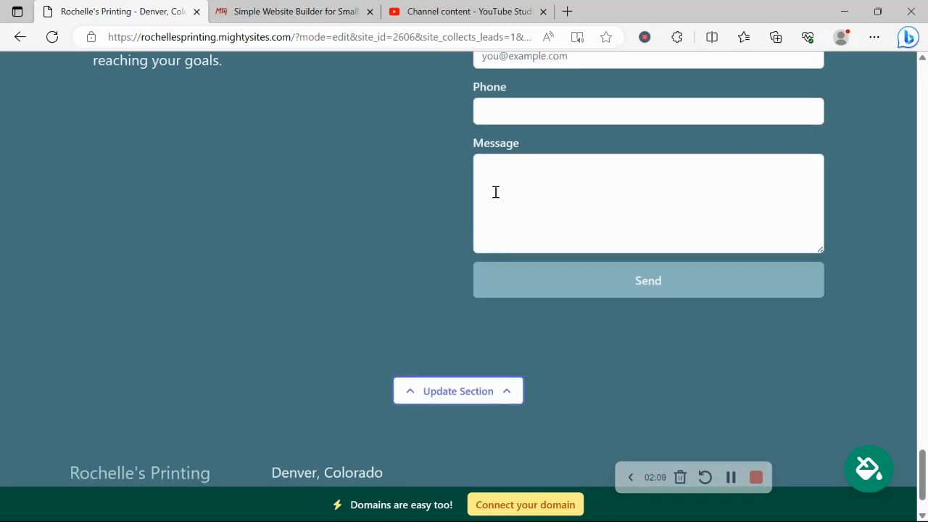
scroll(495, 192, "up", 8)
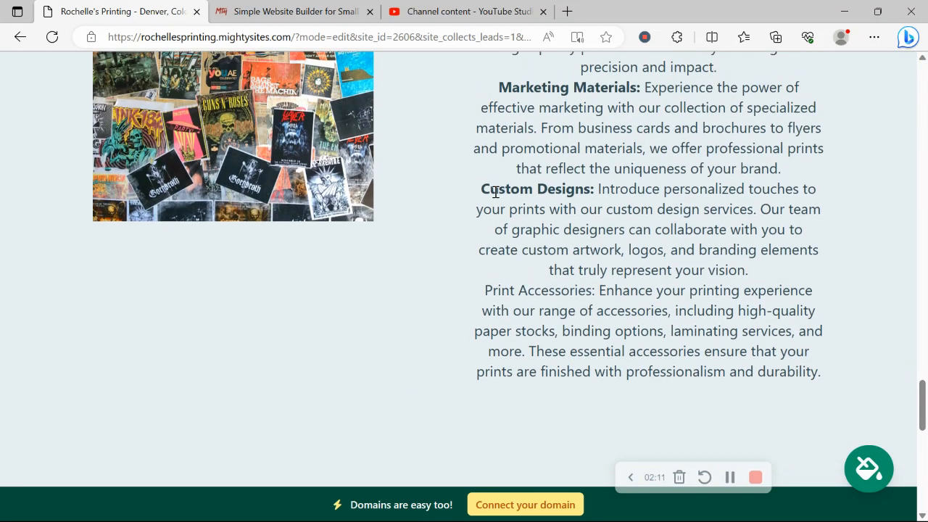
scroll(495, 191, "down", 1)
scroll(495, 191, "up", 5)
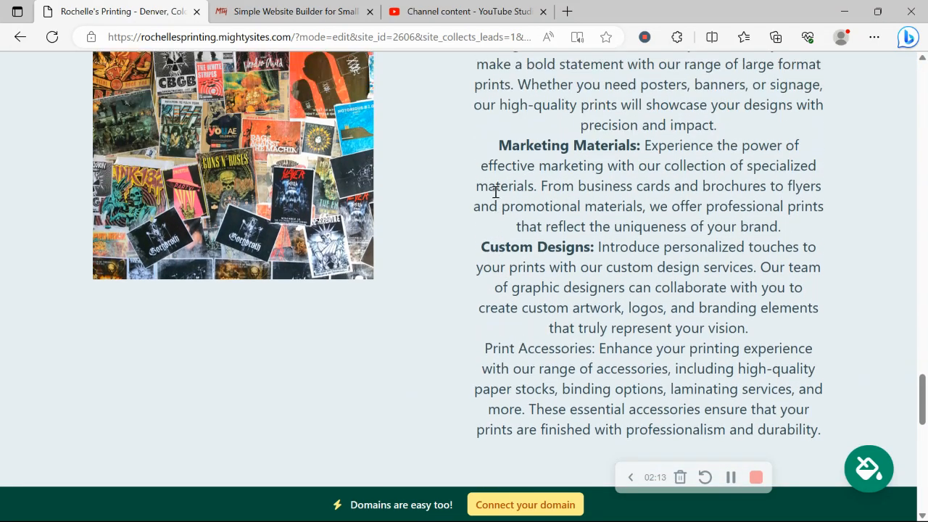
Open the location details of the site's top bar, enter the organization's e-mail address and enable showing it on the site
scroll(495, 192, "up", 5)
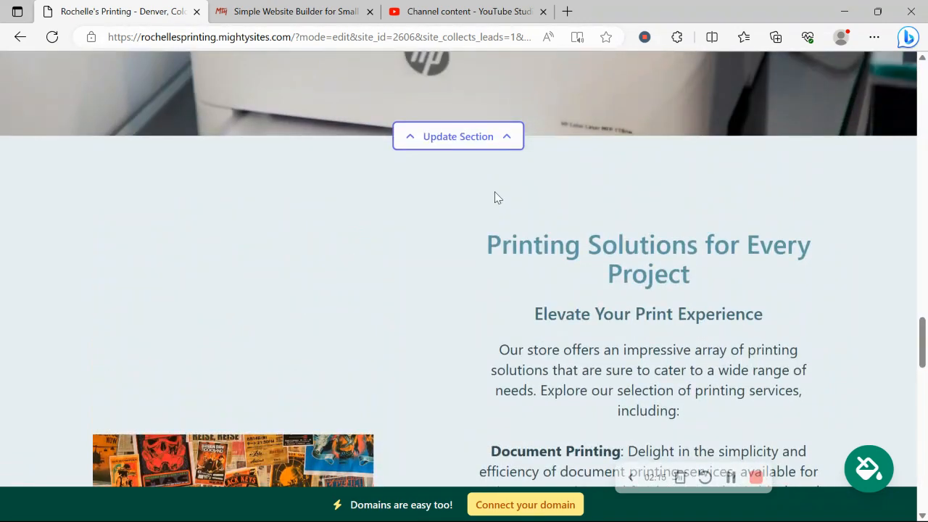
scroll(494, 191, "up", 7)
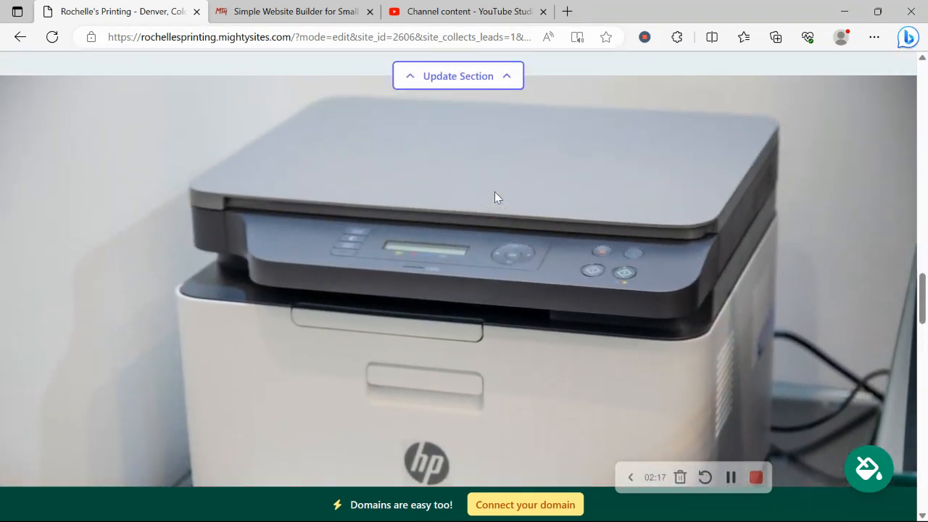
scroll(495, 191, "up", 6)
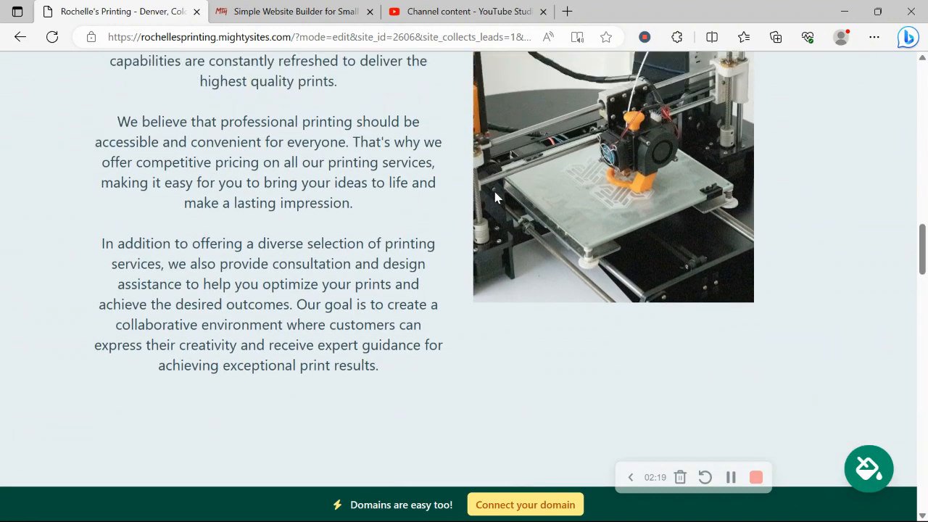
scroll(494, 192, "up", 6)
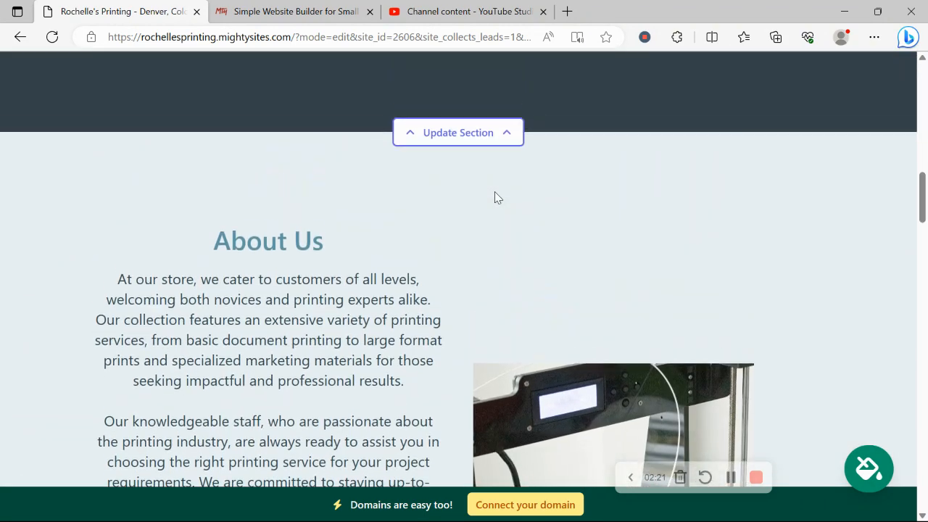
scroll(494, 198, "up", 9)
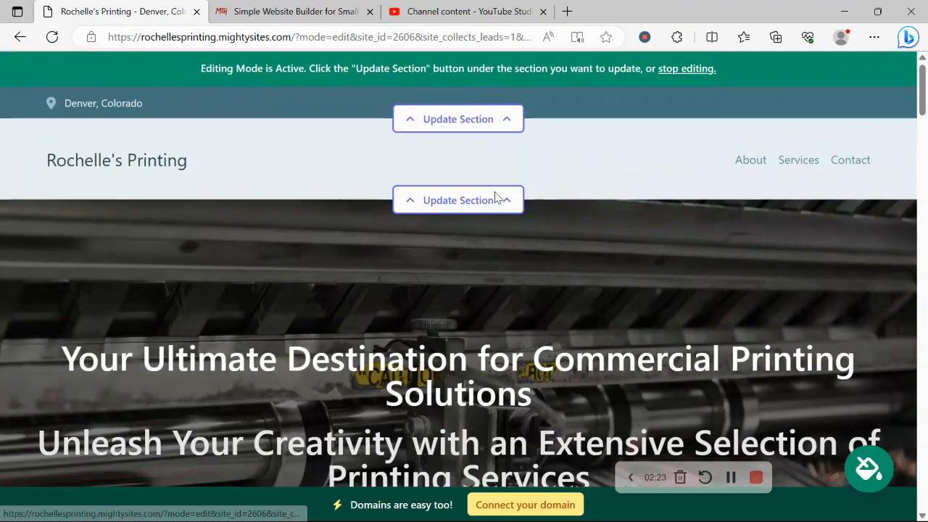
left_click(507, 122)
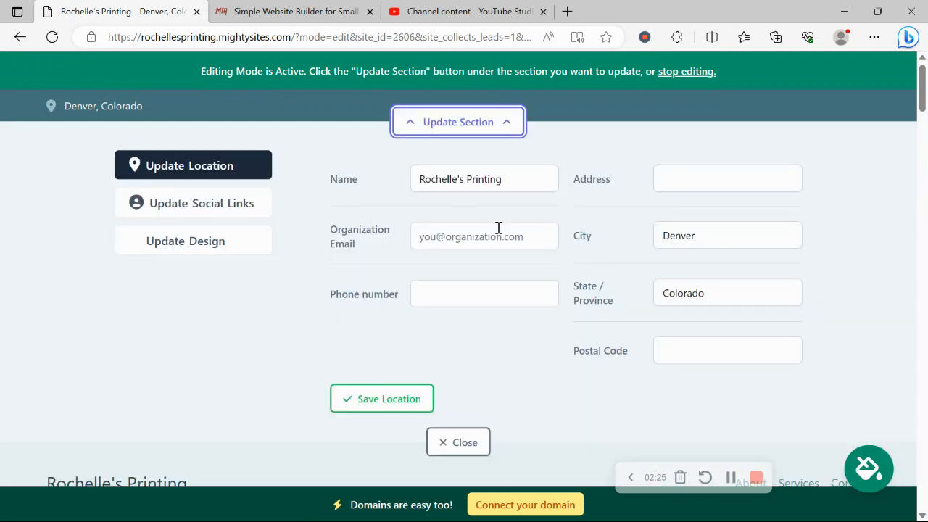
left_click(498, 229)
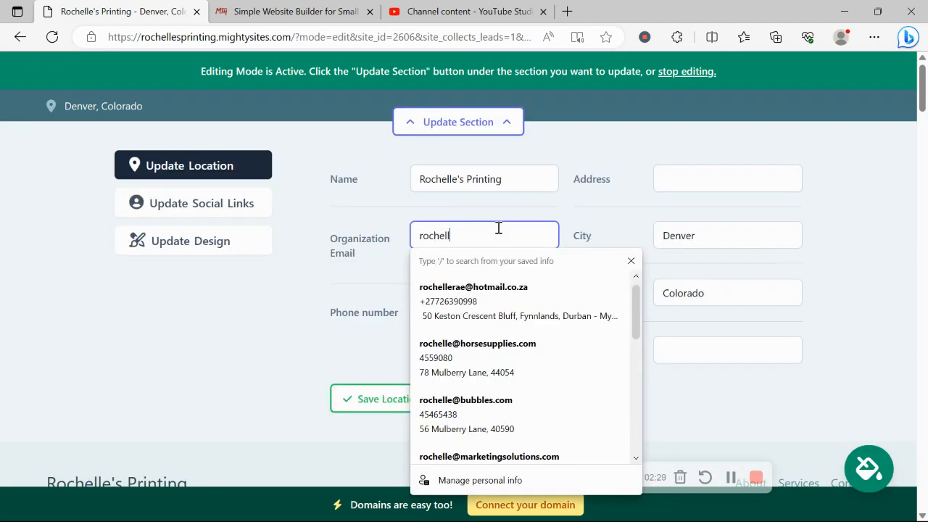
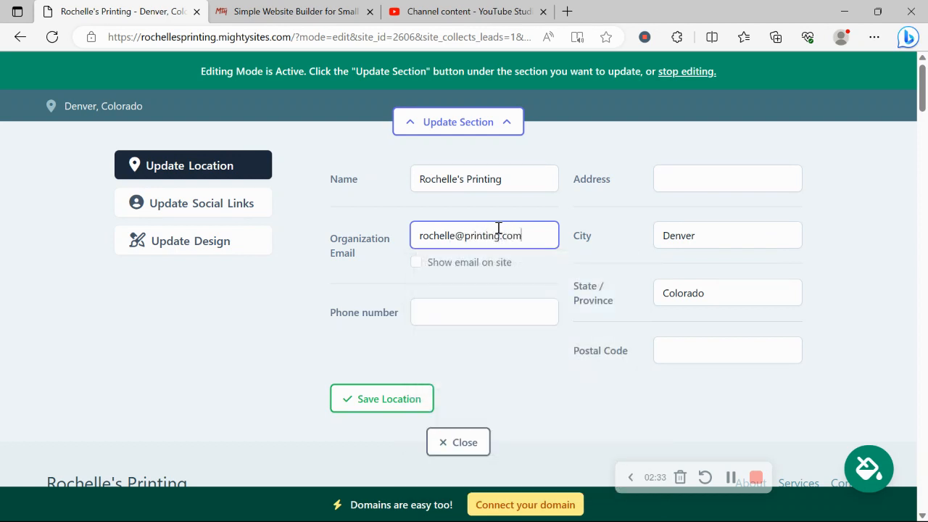
left_click(417, 274)
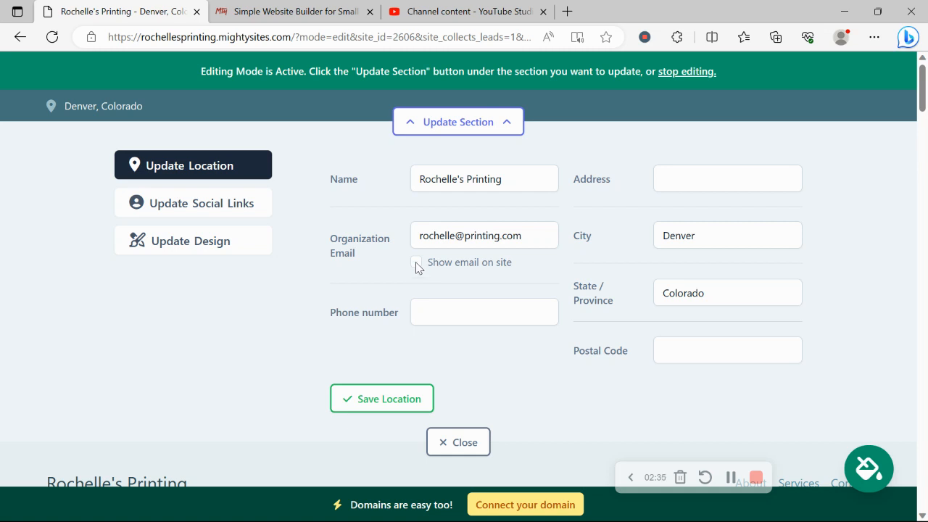
left_click(416, 263)
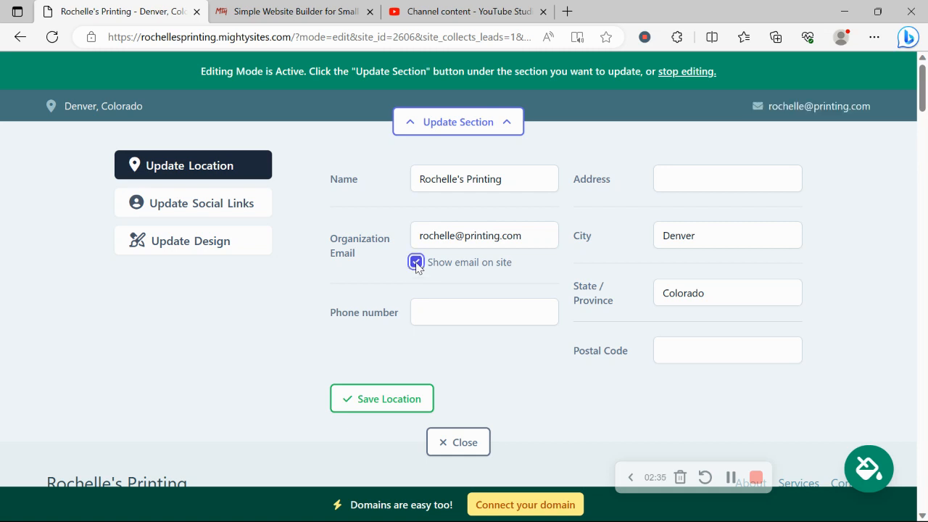
Enter the business's phone number in the location details
left_click(475, 316)
type("346-97")
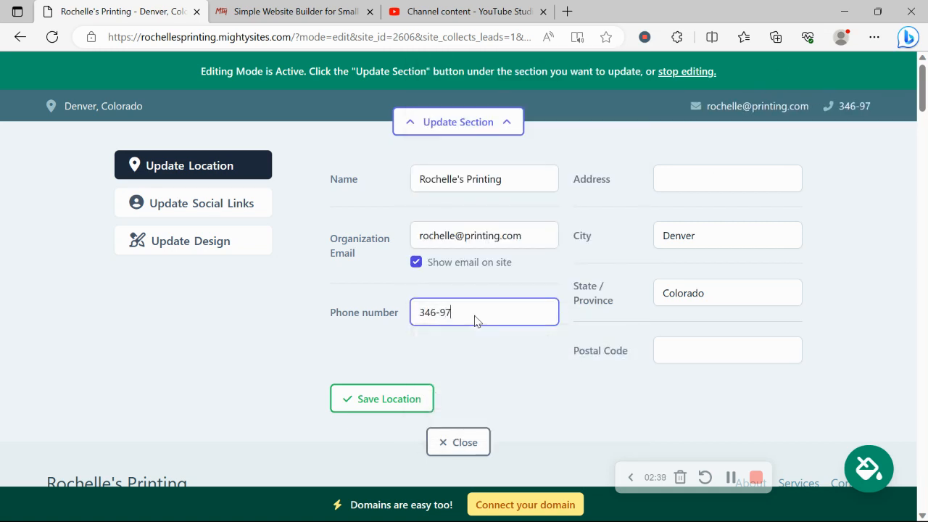
type("64")
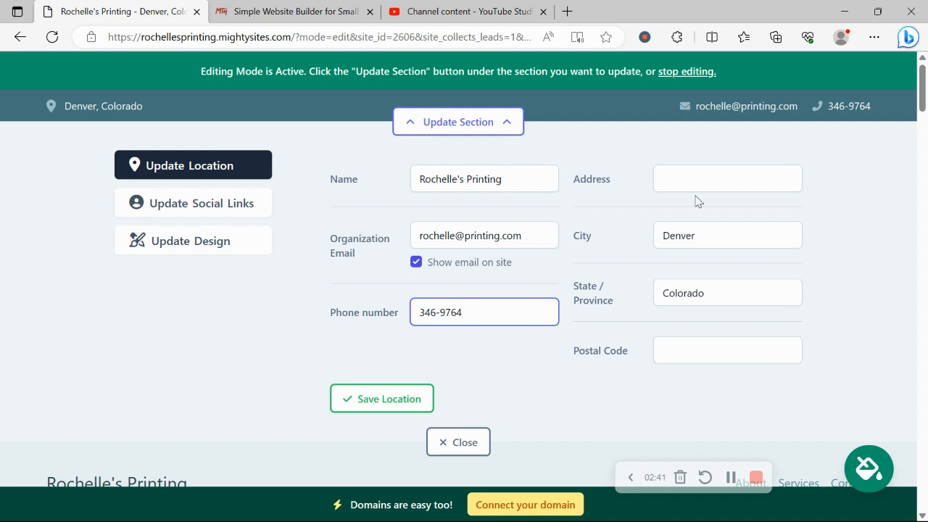
Fill in the street address and postal code from a saved autofill entry and save the location
left_click(715, 174)
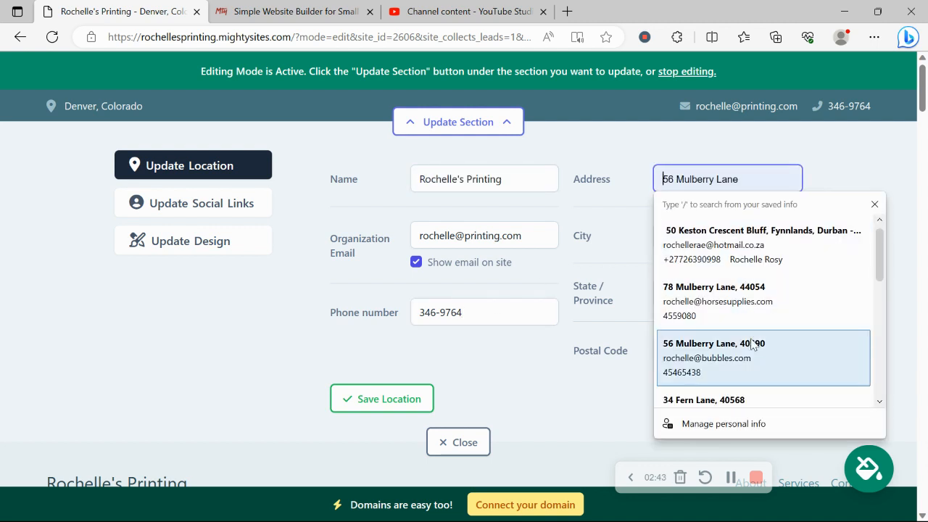
left_click(718, 346)
left_click(413, 400)
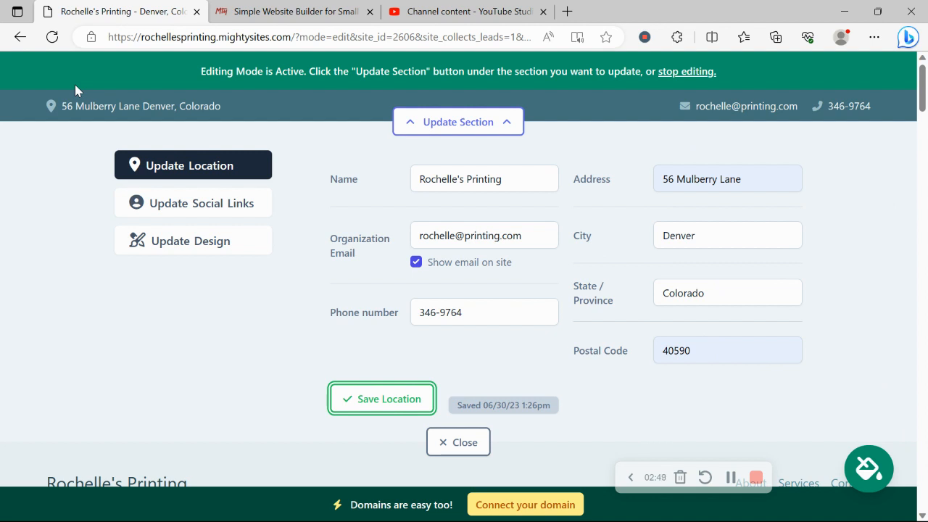
Set the Instagram social link to "mightysites", save the social links and close the top bar's settings
left_click(223, 204)
left_click(455, 172)
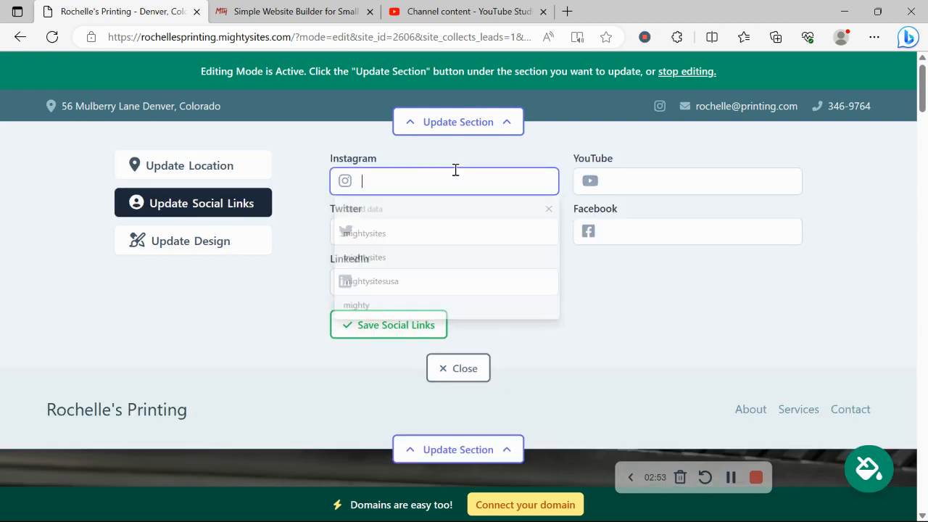
type("muig")
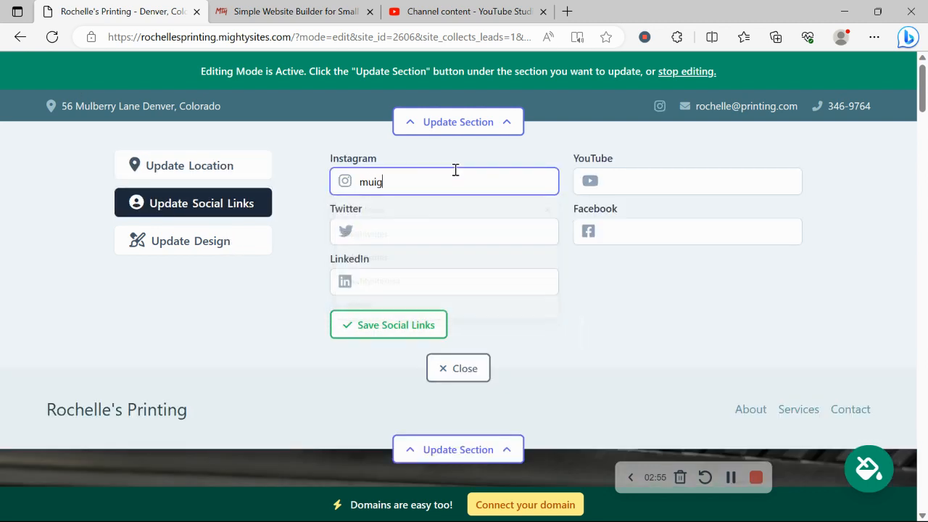
key("BackSpace")
type("ight")
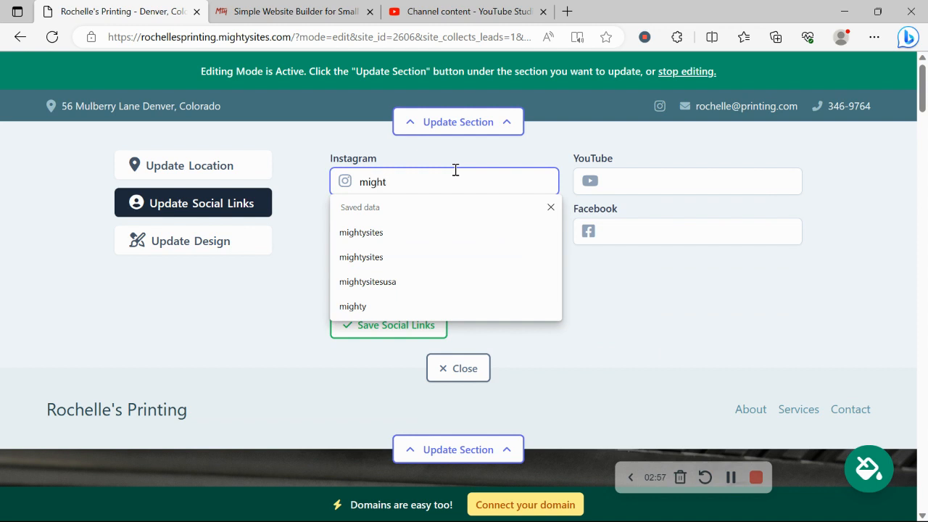
type("ysites")
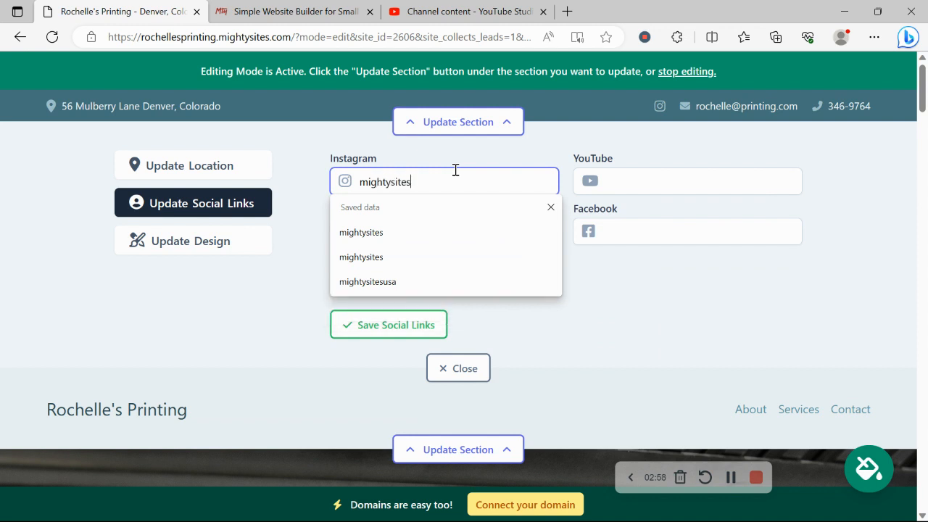
left_click(428, 330)
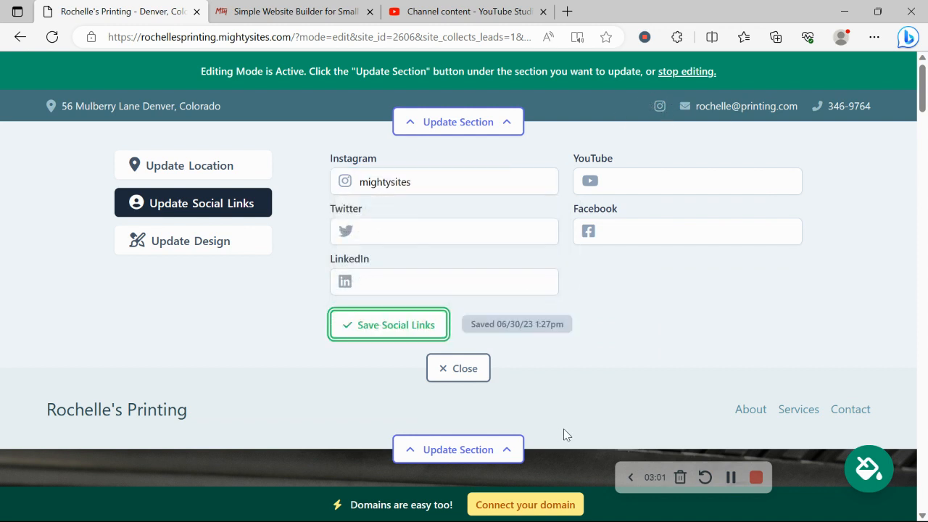
left_click(479, 371)
Upload the Mighty Sites logo image from the Pictures folder as the header logo, save it and close the header settings
left_click(470, 203)
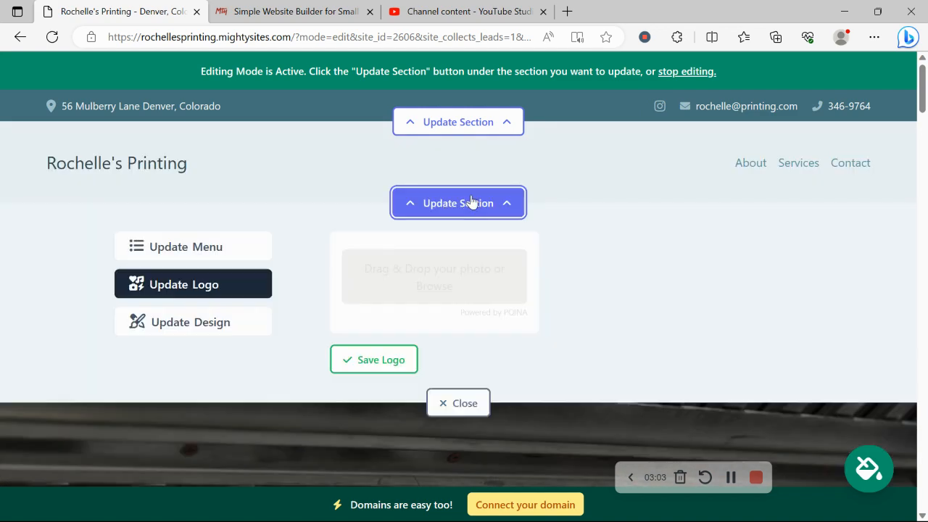
left_click(441, 288)
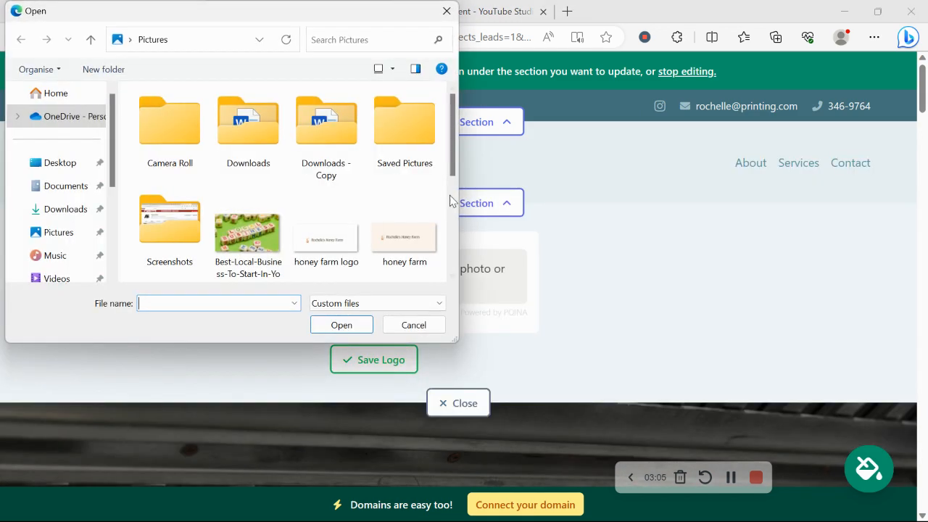
scroll(449, 200, "down", 3)
double_click(255, 130)
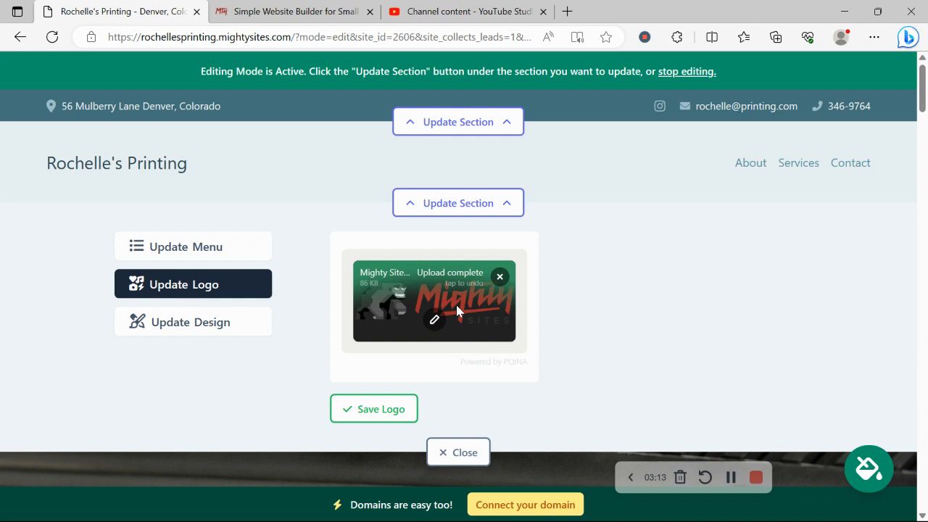
left_click(377, 408)
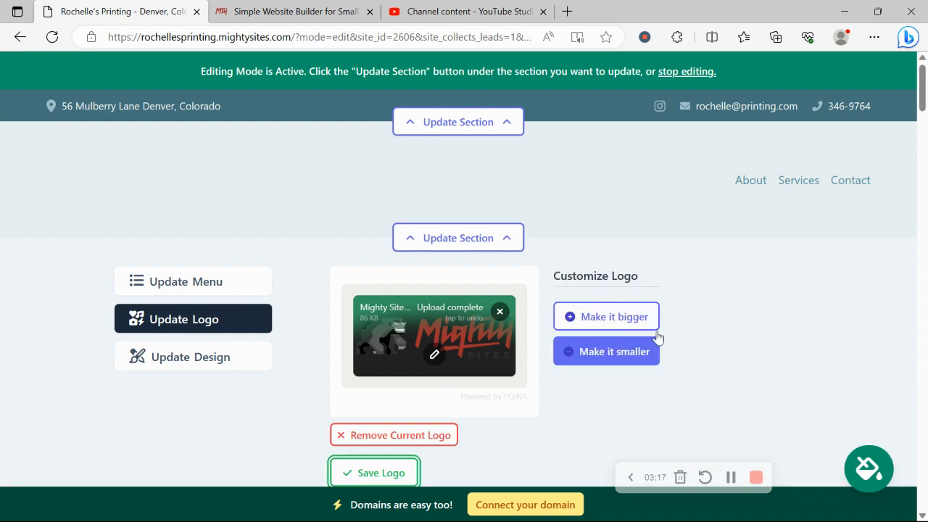
scroll(706, 307, "down", 3)
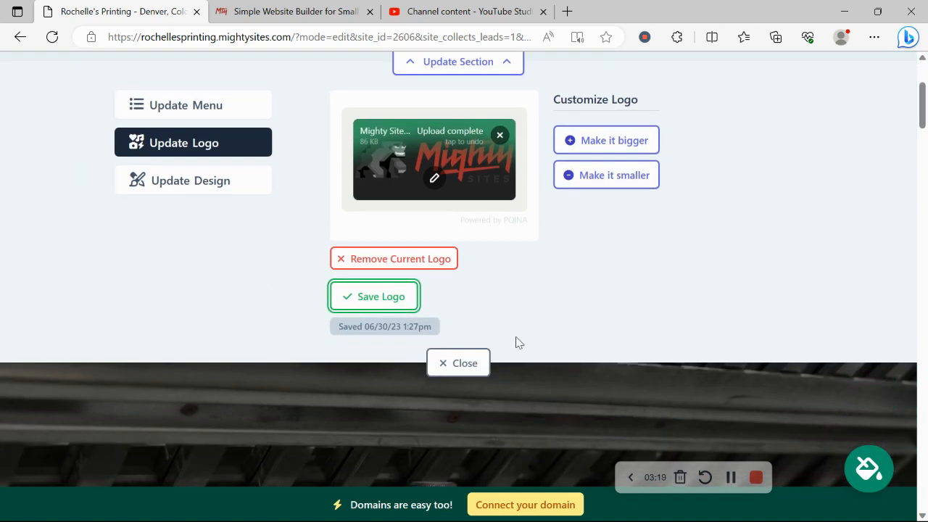
left_click(480, 362)
Apply the bright blue colour theme to the website and save it
scroll(295, 197, "down", 10)
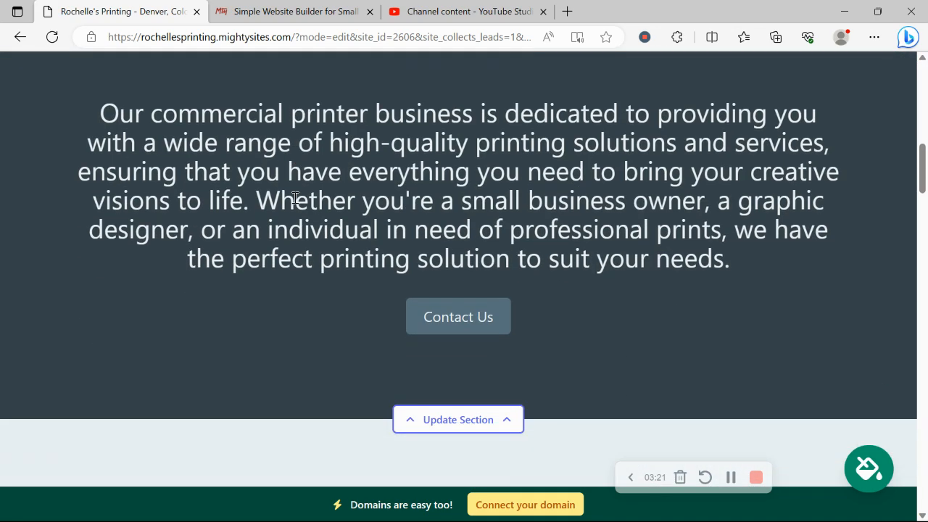
scroll(611, 113, "up", 2)
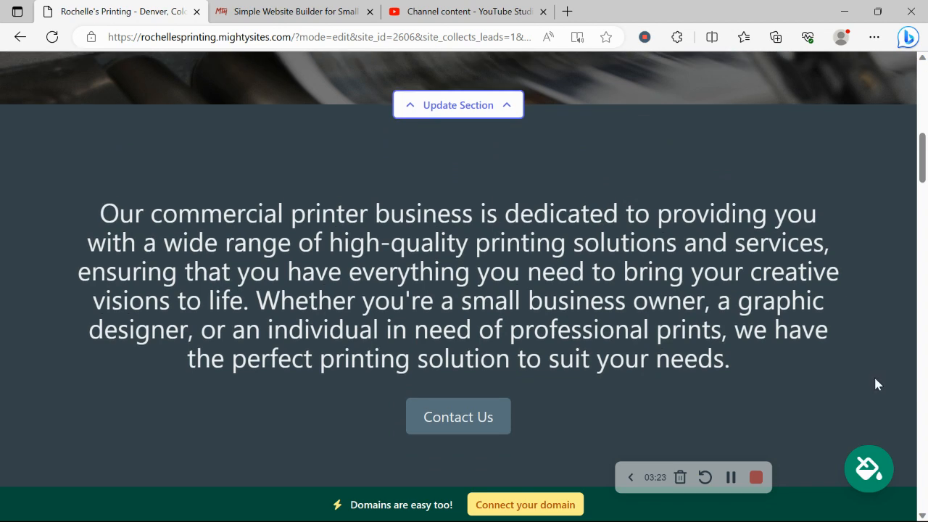
left_click(880, 472)
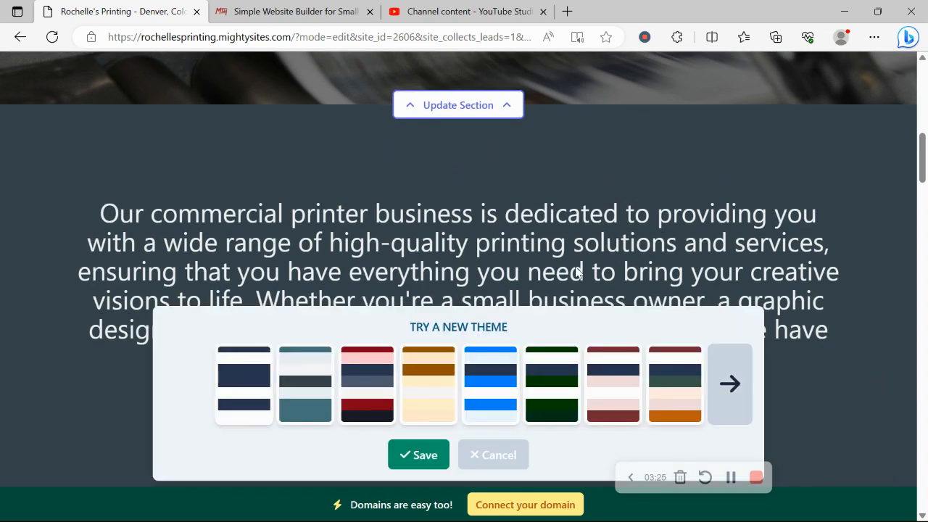
left_click(497, 379)
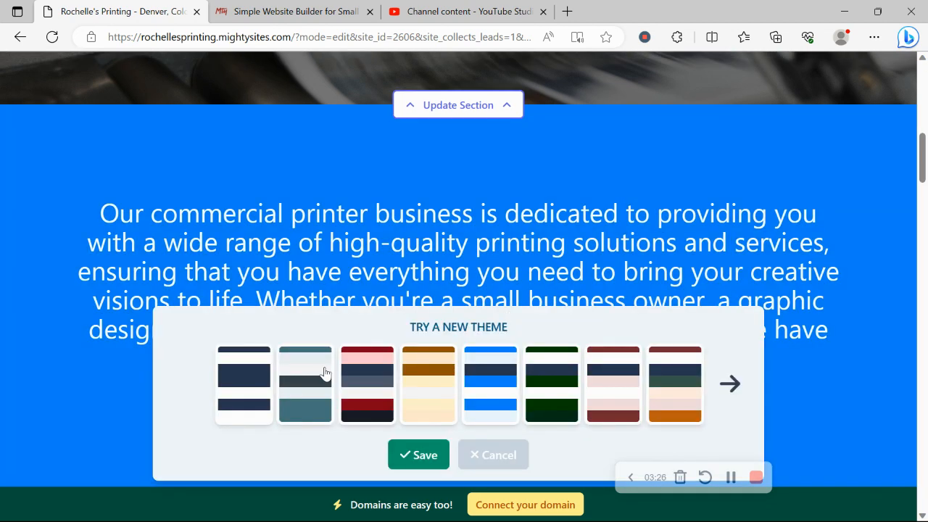
left_click(415, 454)
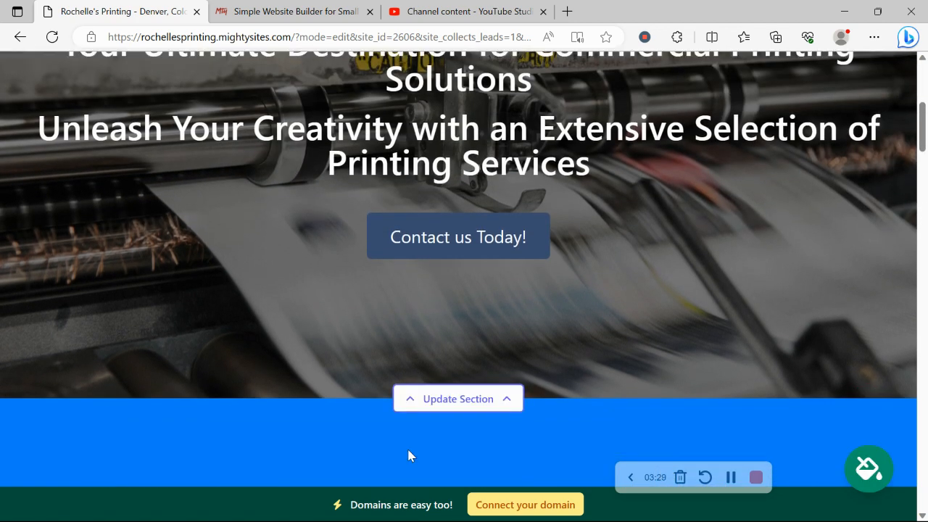
Examine the hero section's image options and browse the photo library's "Commercial Printer" pictures, returning to all photo options
scroll(406, 447, "down", 2)
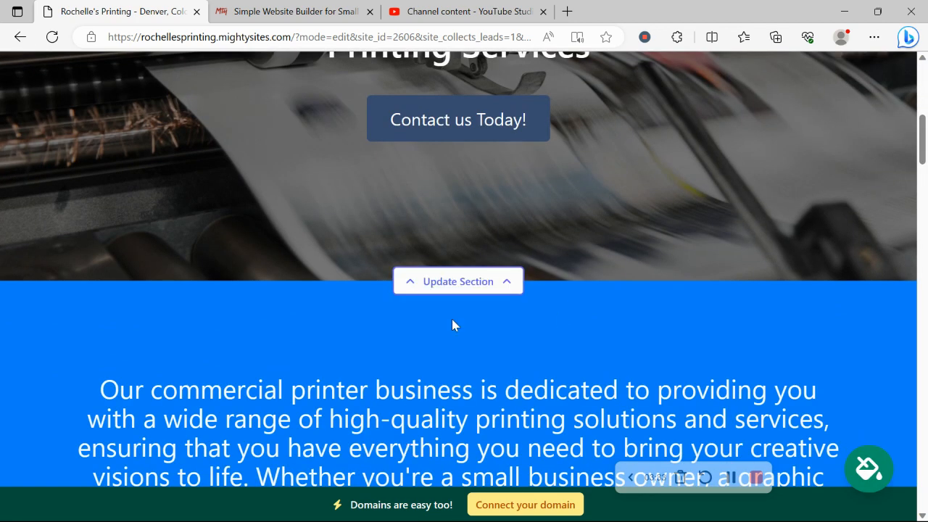
left_click(445, 283)
scroll(275, 168, "down", 2)
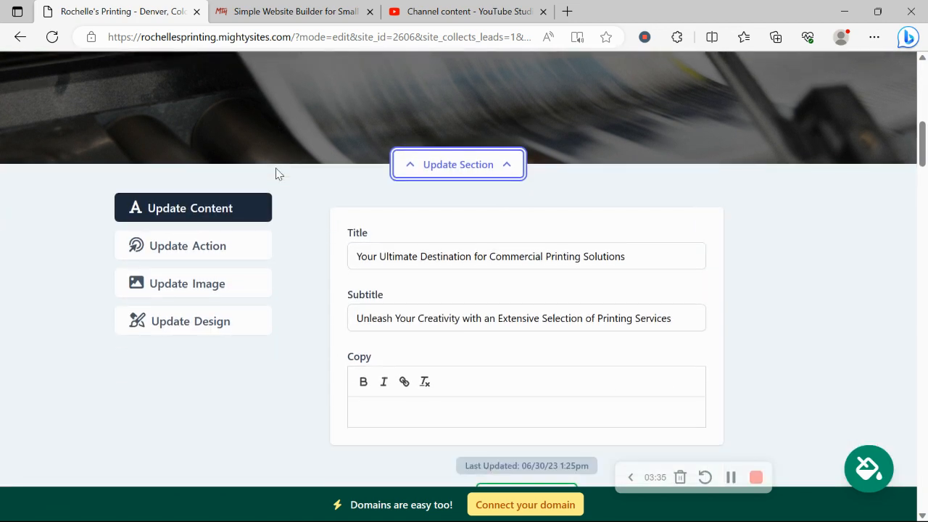
left_click(204, 282)
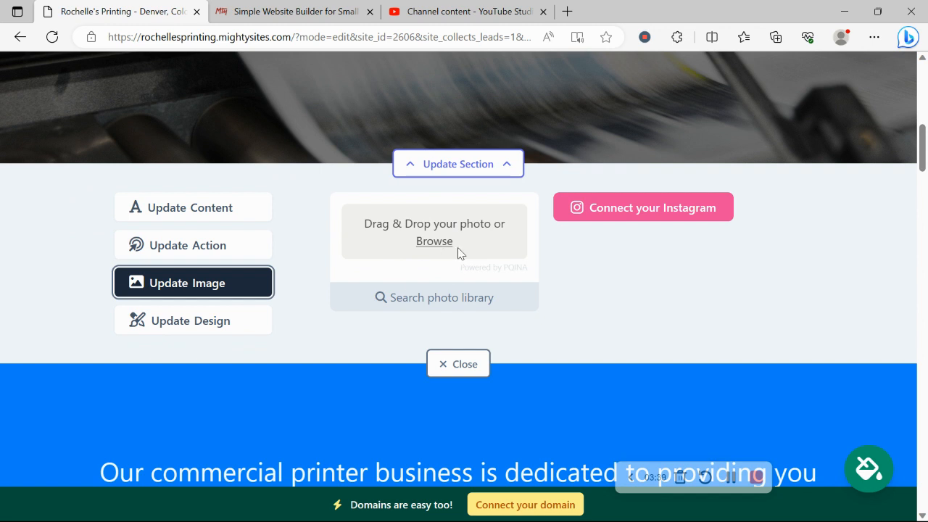
left_click(480, 300)
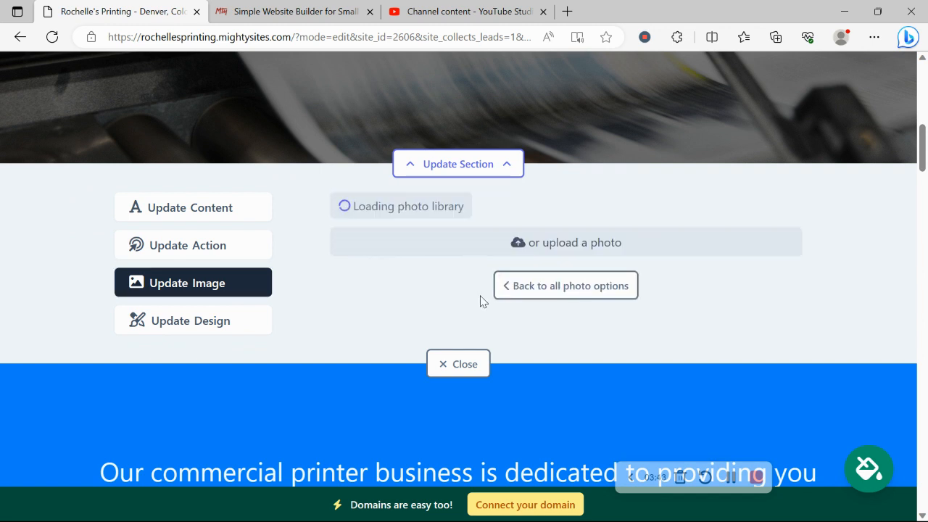
scroll(812, 191, "down", 2)
scroll(811, 191, "up", 1)
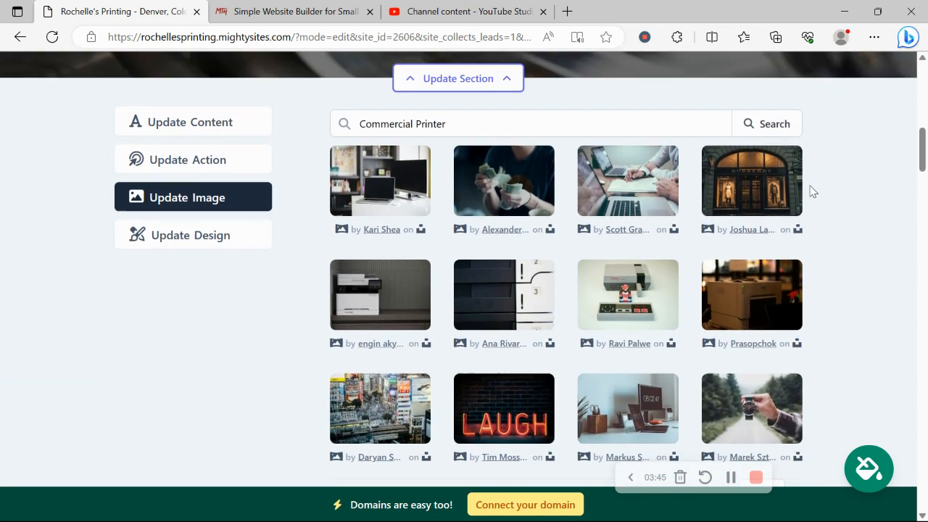
scroll(810, 190, "down", 3)
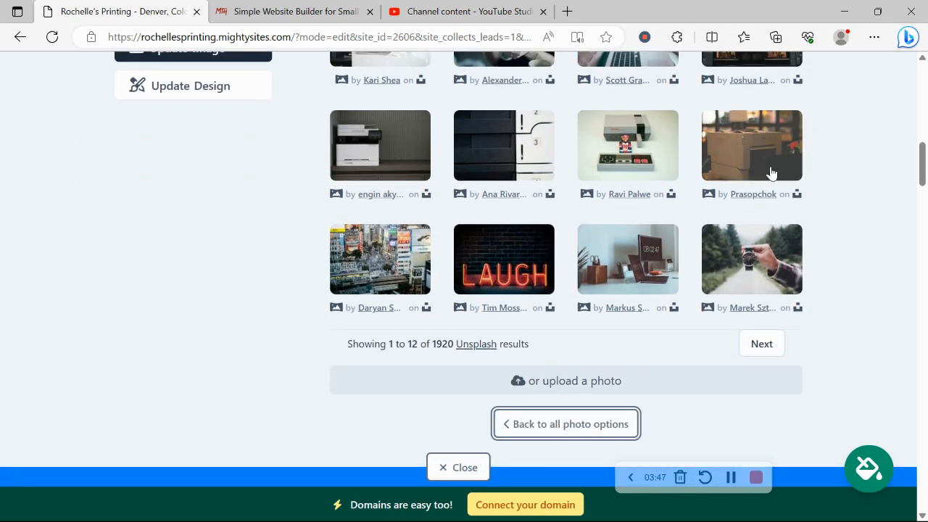
scroll(772, 172, "up", 1)
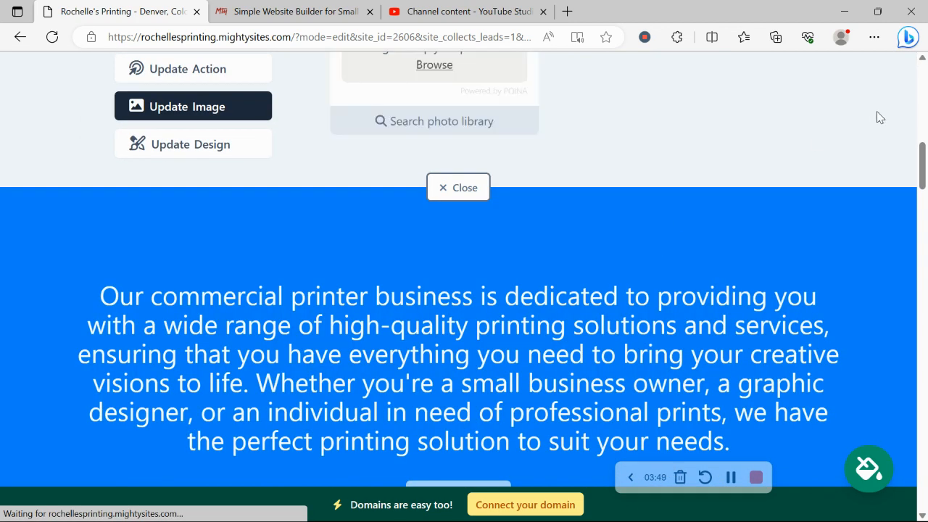
scroll(876, 113, "up", 3)
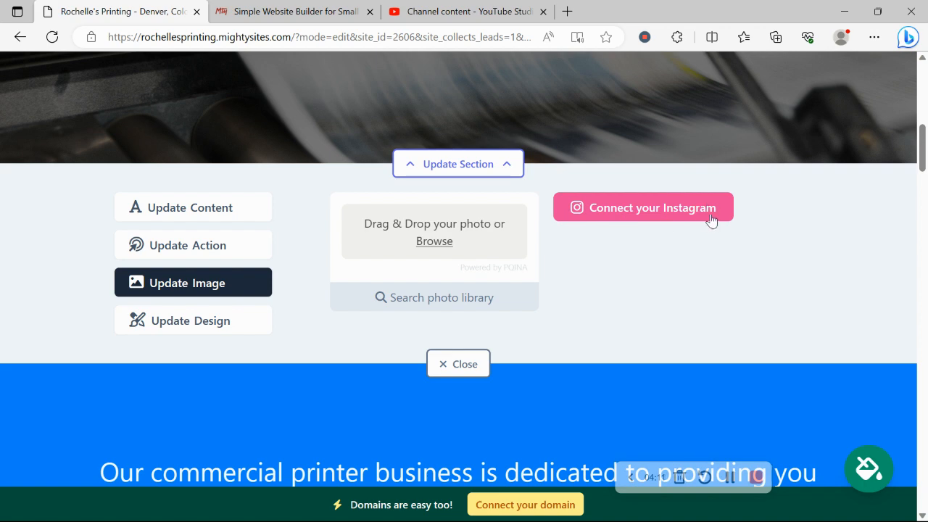
Examine the hero section's action button settings and its link destination choices, and cancel the link selection
left_click(205, 245)
scroll(205, 243, "up", 4)
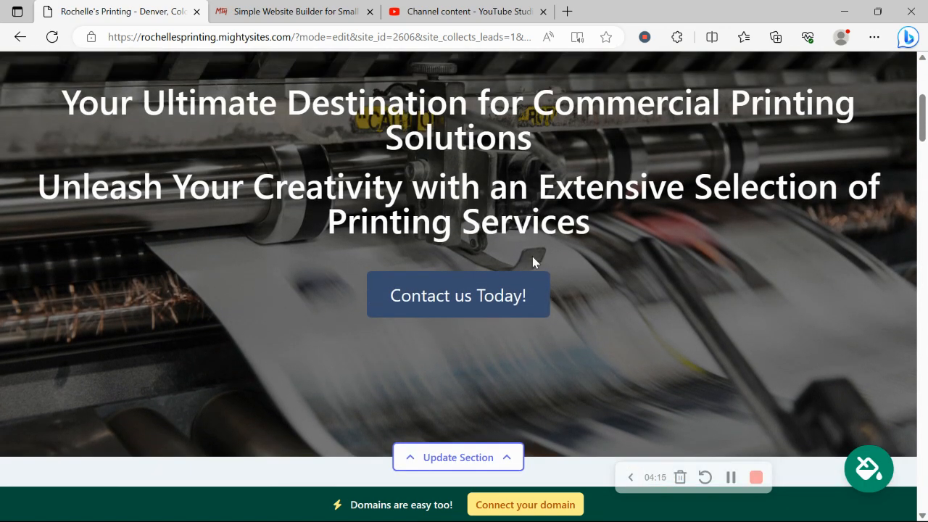
scroll(532, 261, "down", 4)
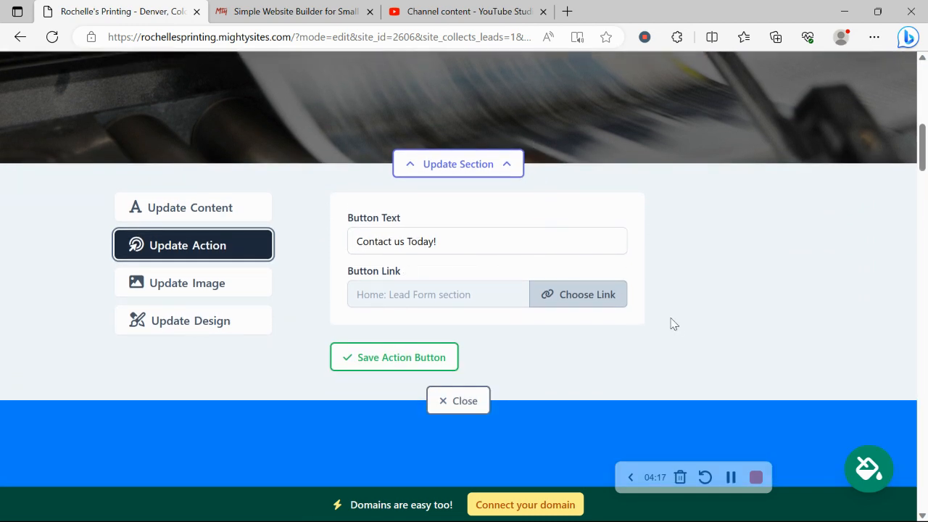
left_click(589, 292)
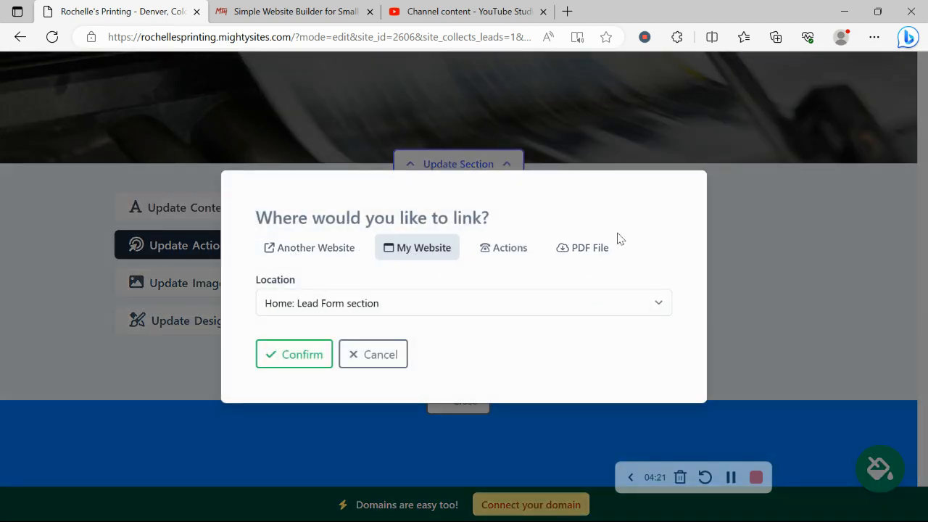
left_click(345, 360)
Compare the hero section's title, subtitle and copy fields with the banner text, and close the section's settings
left_click(182, 209)
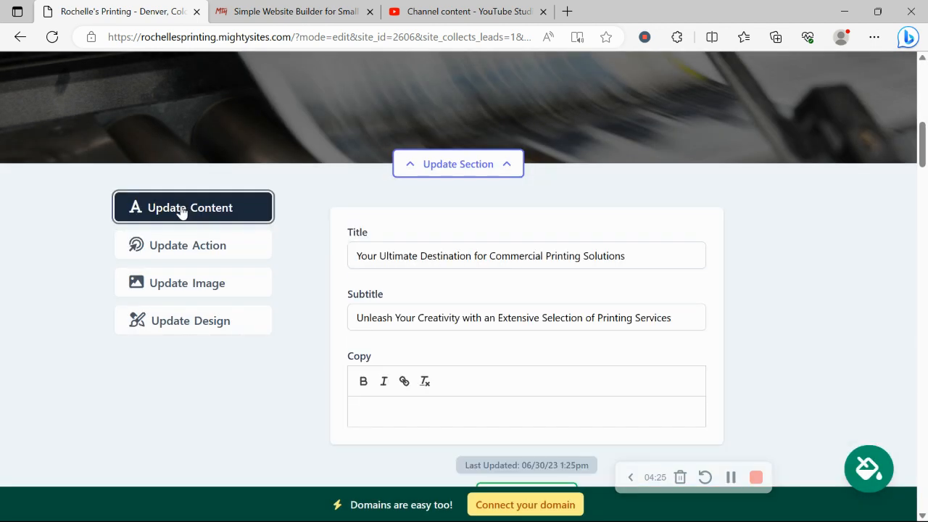
scroll(181, 207, "up", 5)
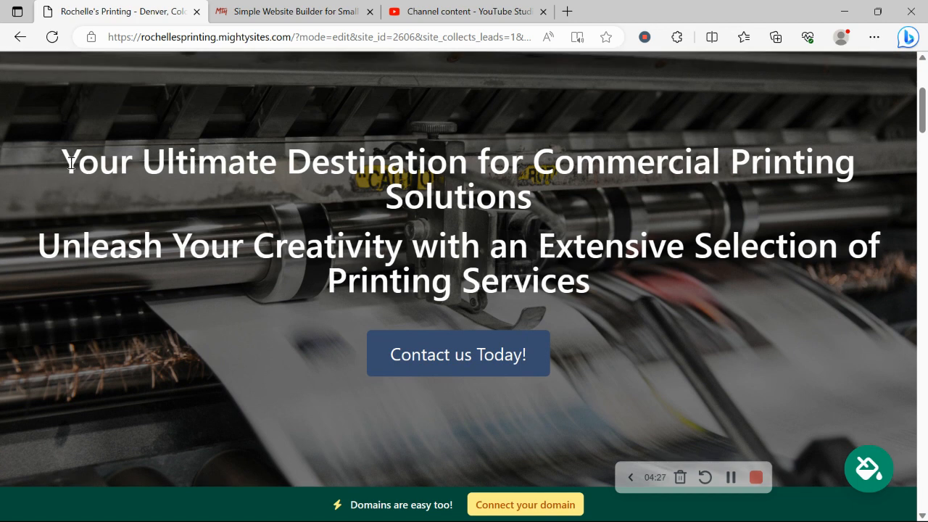
left_click_drag(22, 177, 687, 256)
left_click_drag(694, 374, 51, 162)
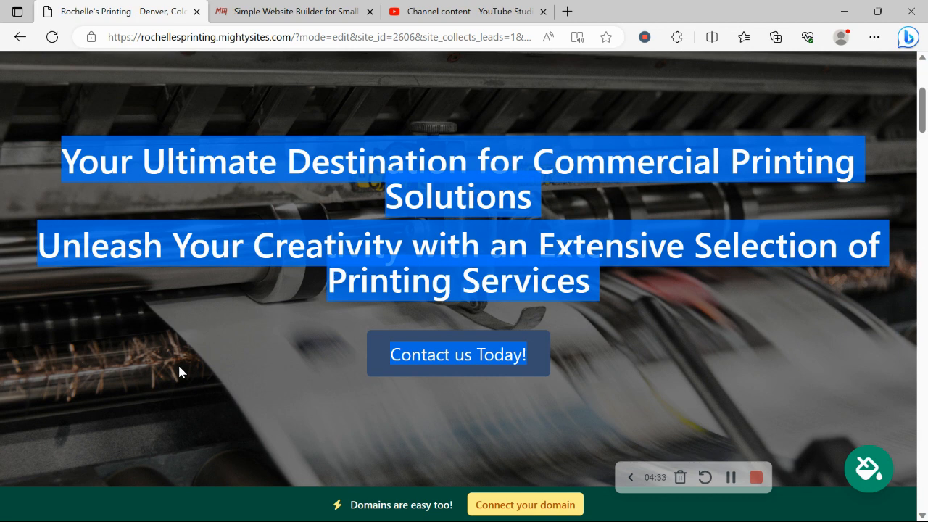
scroll(180, 372, "down", 5)
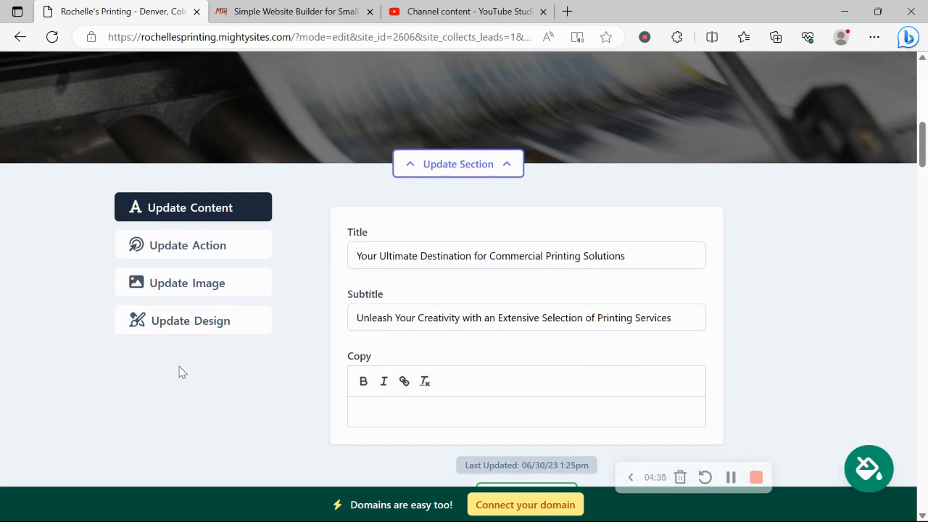
scroll(180, 372, "down", 3)
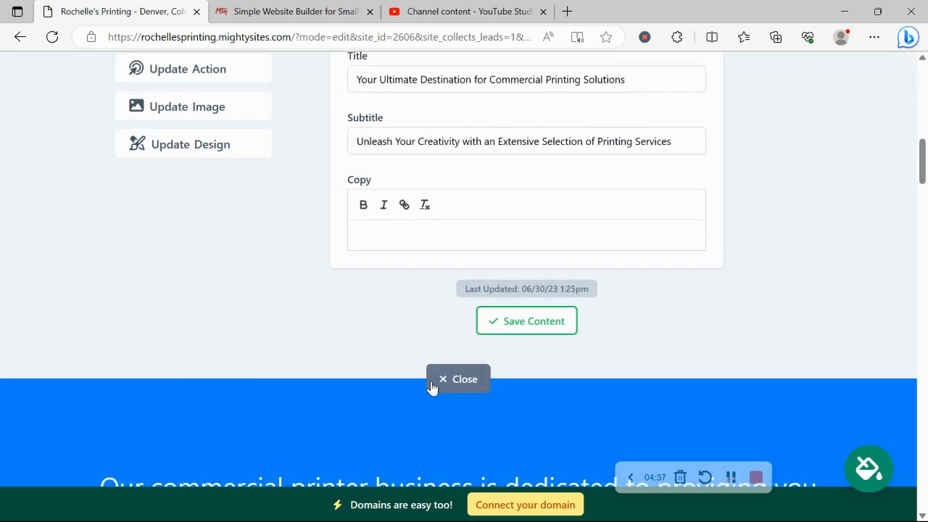
left_click(458, 379)
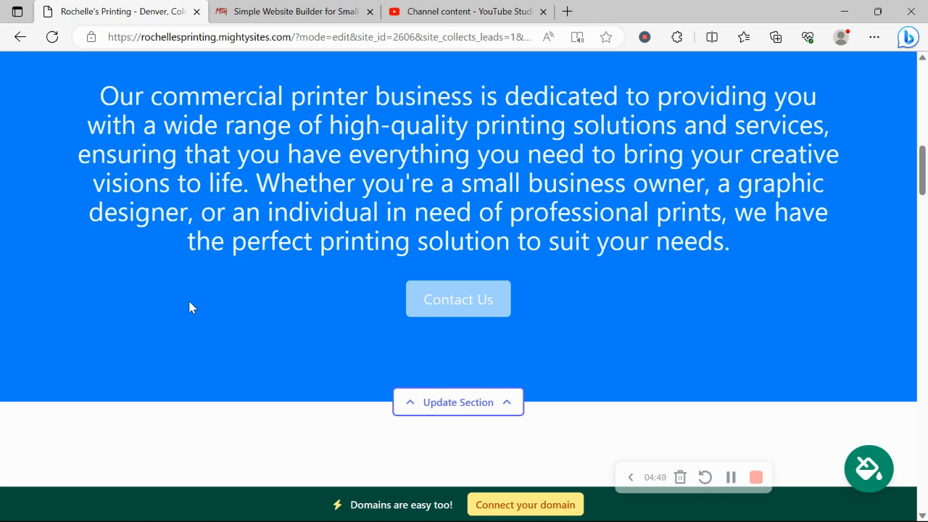
Review the rest of the page in the new theme, from the introduction and About Us to the services and contact form
scroll(190, 308, "up", 1)
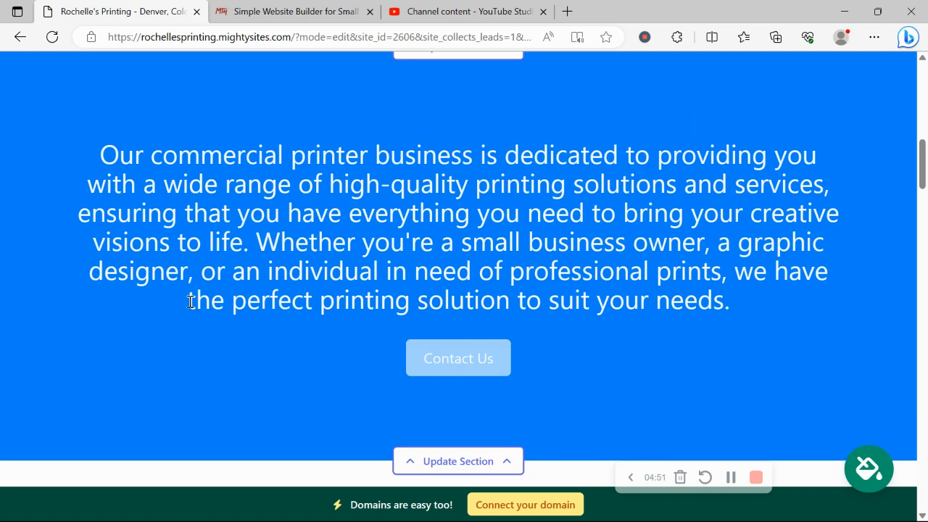
scroll(190, 305, "down", 2)
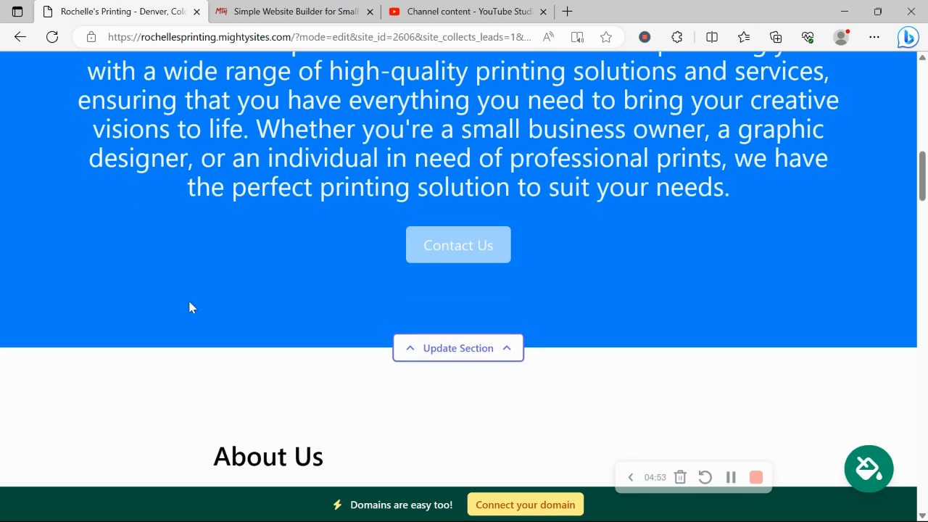
scroll(191, 308, "down", 9)
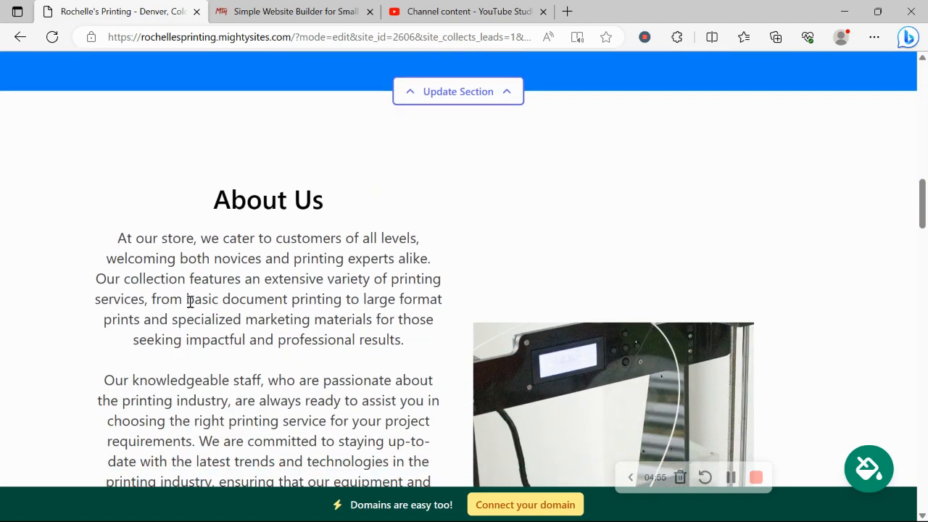
scroll(191, 303, "down", 20)
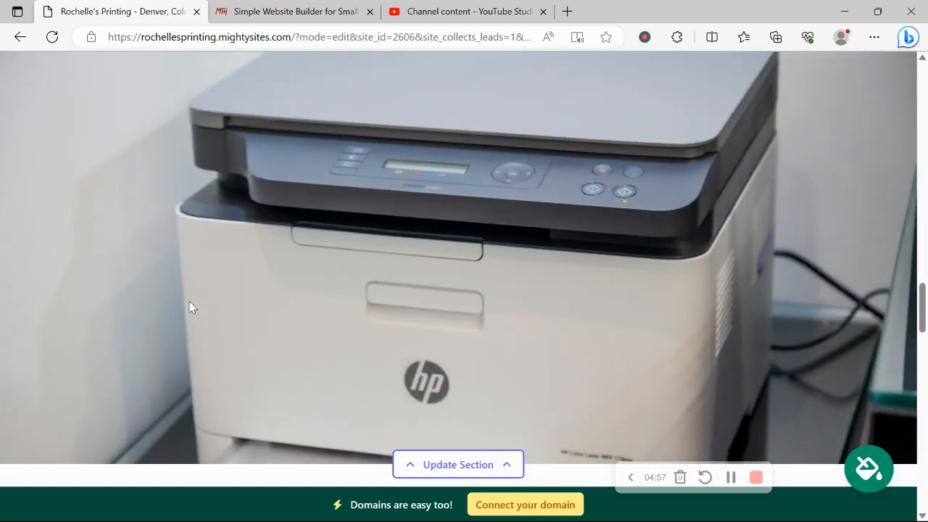
scroll(190, 308, "down", 10)
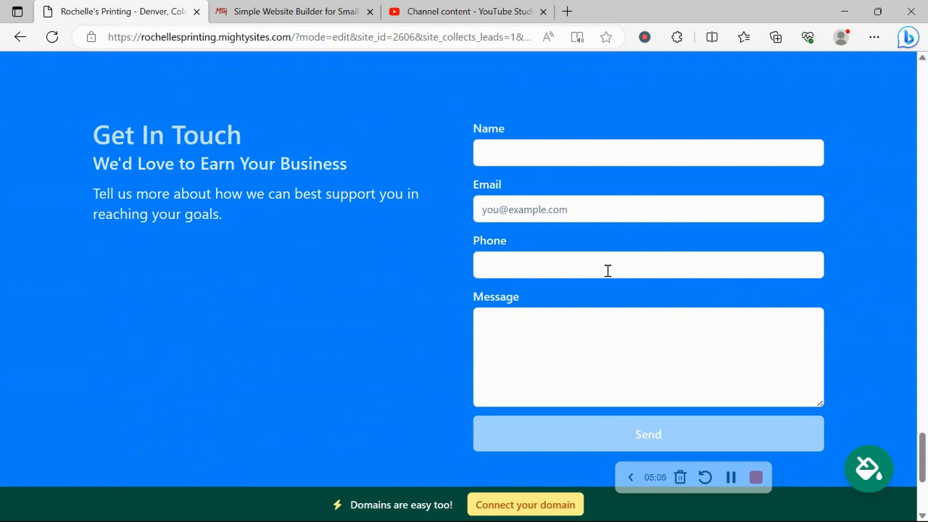
scroll(607, 270, "down", 3)
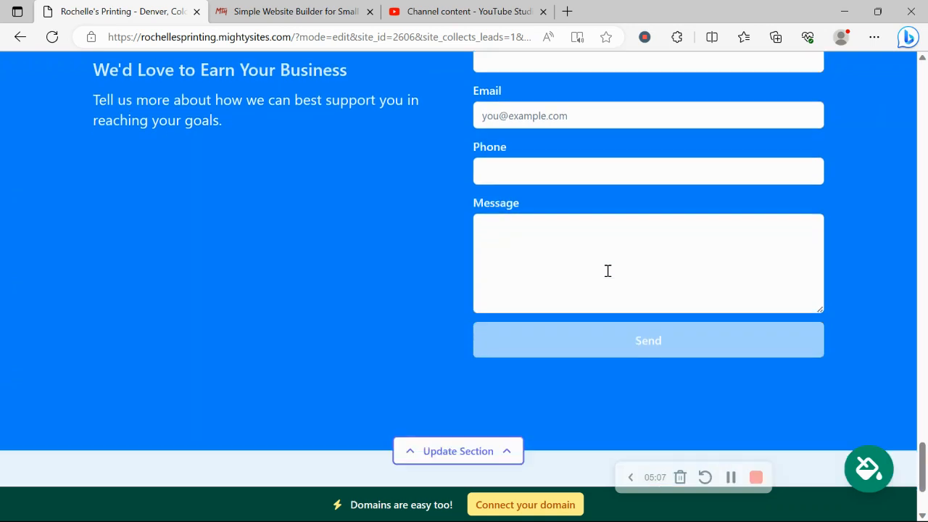
scroll(607, 276, "up", 7)
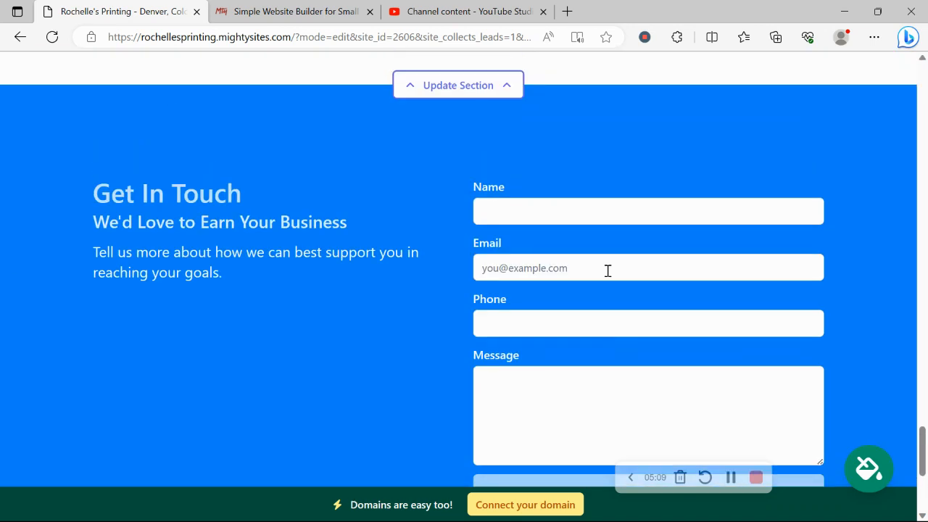
scroll(608, 275, "up", 12)
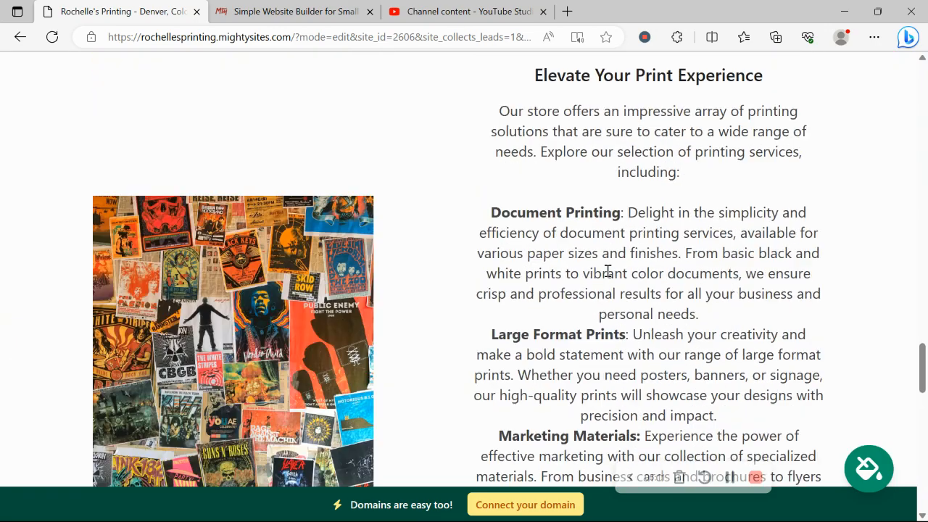
Examine the site's options for connecting a new or already owned domain, and return to the website dashboard
scroll(607, 276, "up", 10)
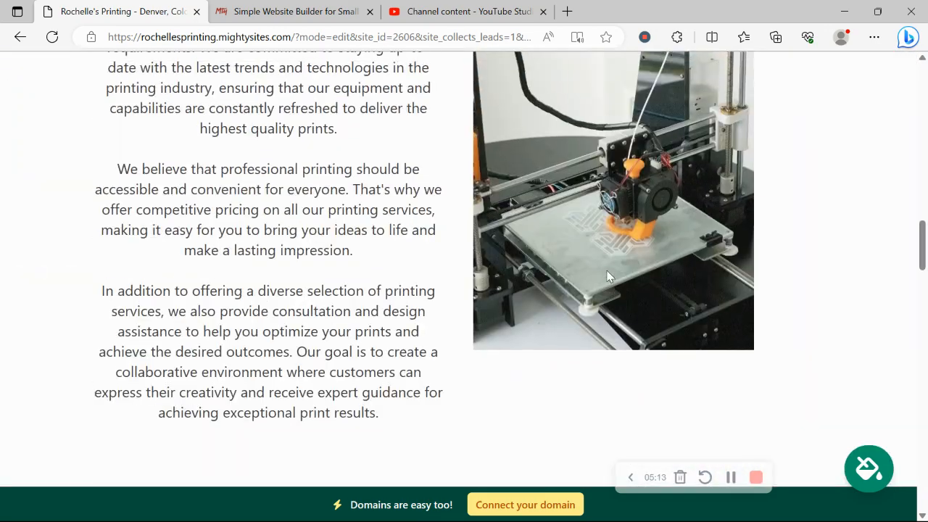
scroll(608, 276, "up", 6)
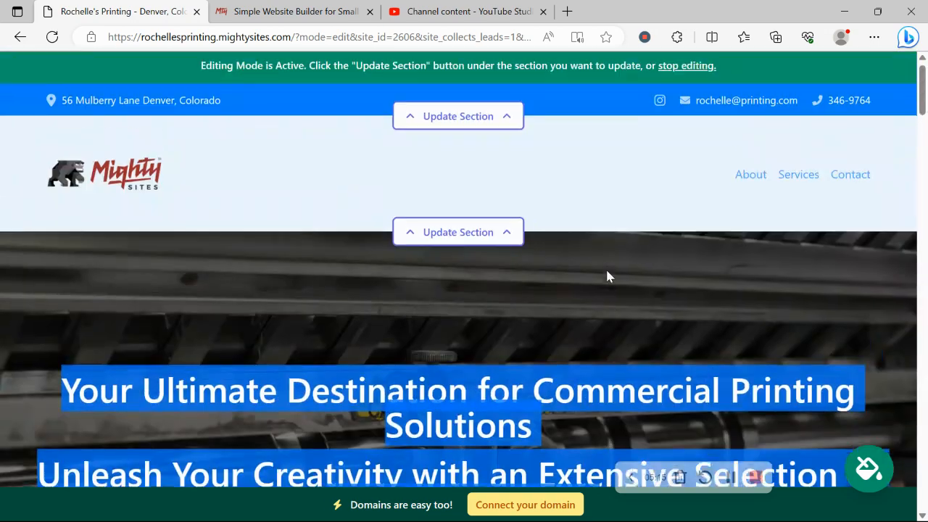
left_click(531, 504)
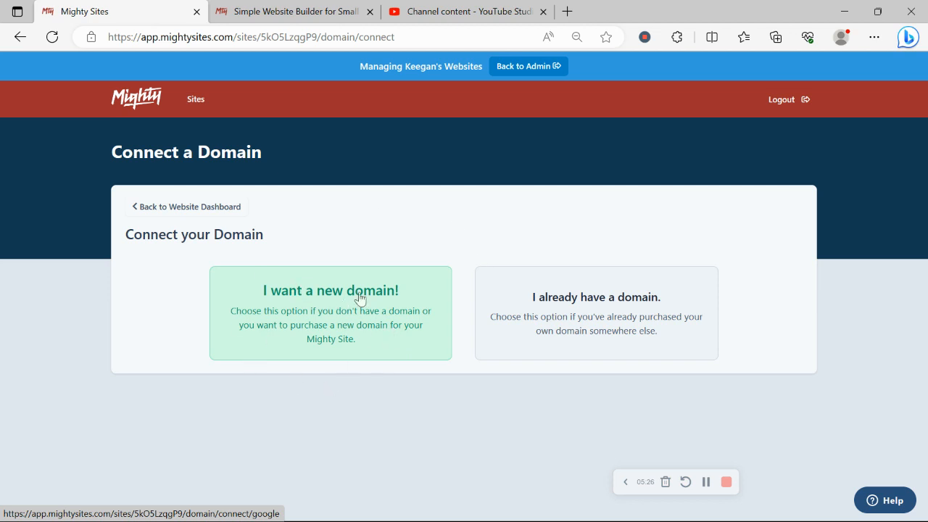
left_click(166, 207)
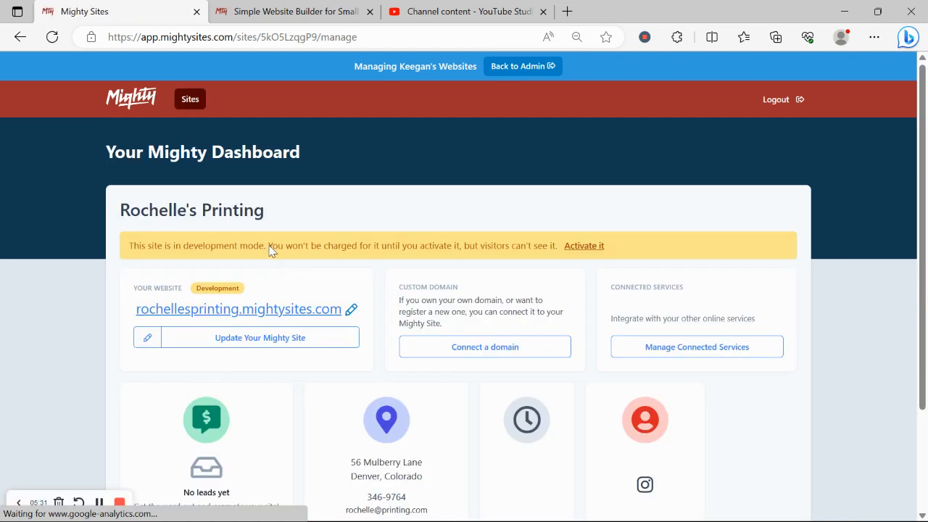
Open the printing business's website from the dashboard and review the page outside editing mode, from the header past the hero section
left_click(335, 309)
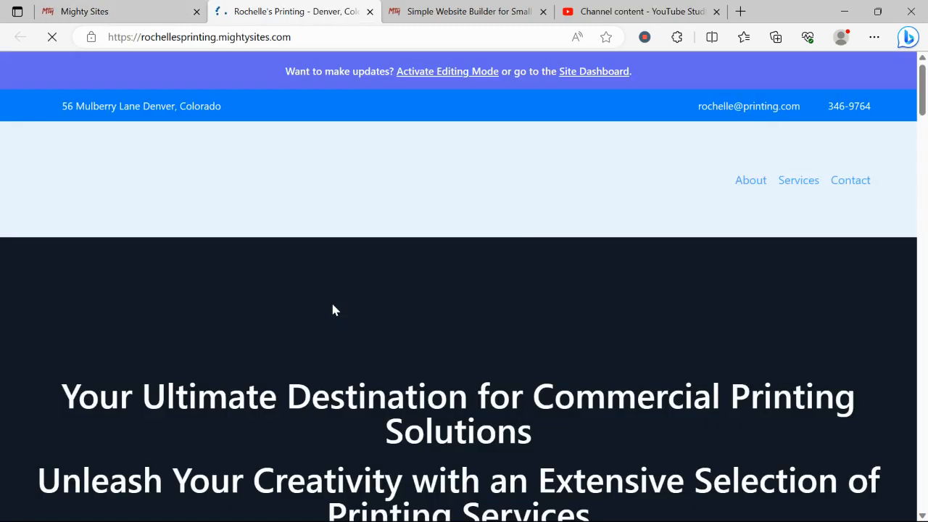
scroll(332, 304, "down", 8)
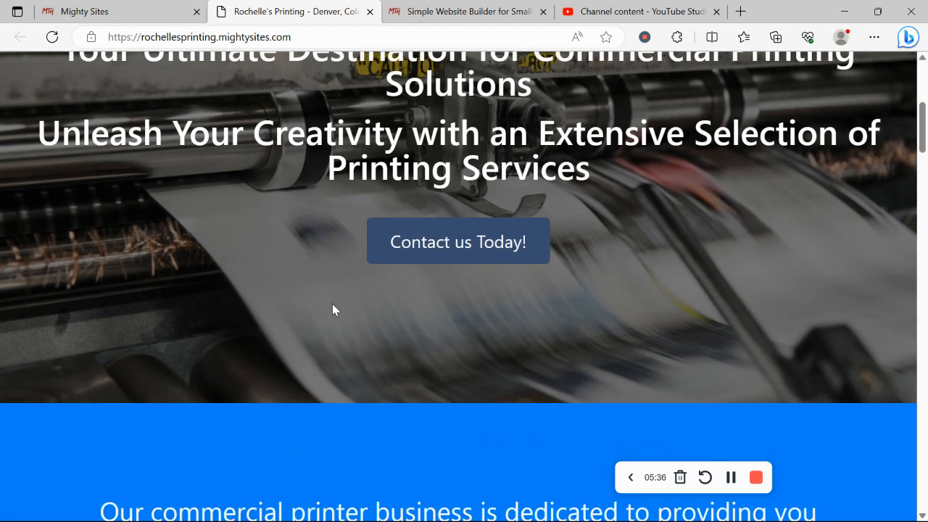